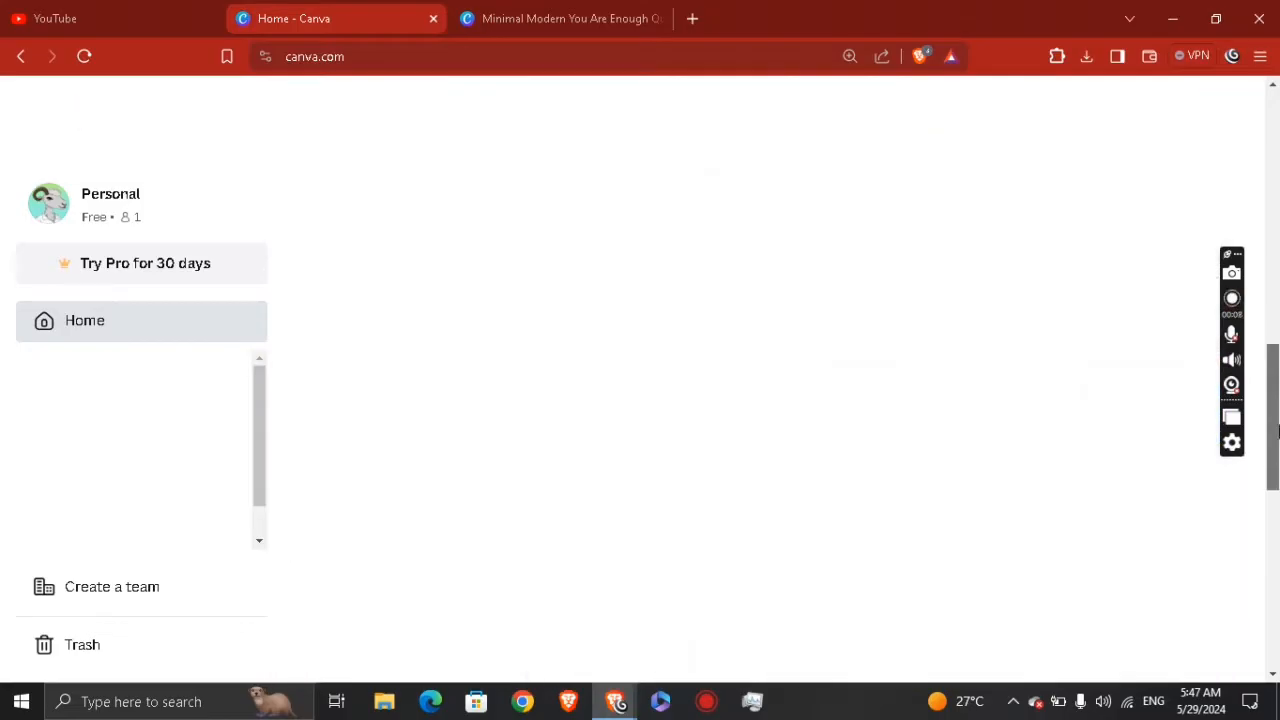
Step: Switch from the home page to the open "Minimal Modern You Are Enough Quote Desktop" design
{"action": "scroll", "coordinate": [760, 400], "scroll_direction": "up", "scroll_amount": 2}
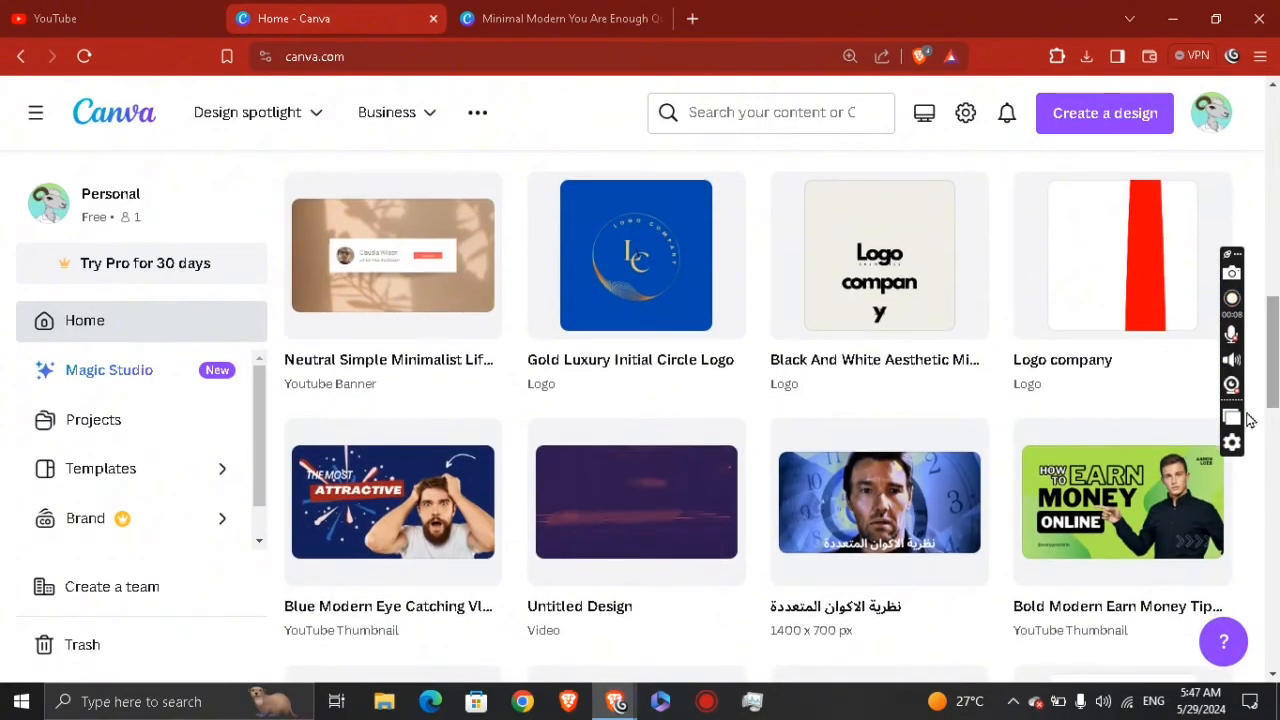
{"action": "scroll", "coordinate": [416, 569], "scroll_direction": "up", "scroll_amount": 5}
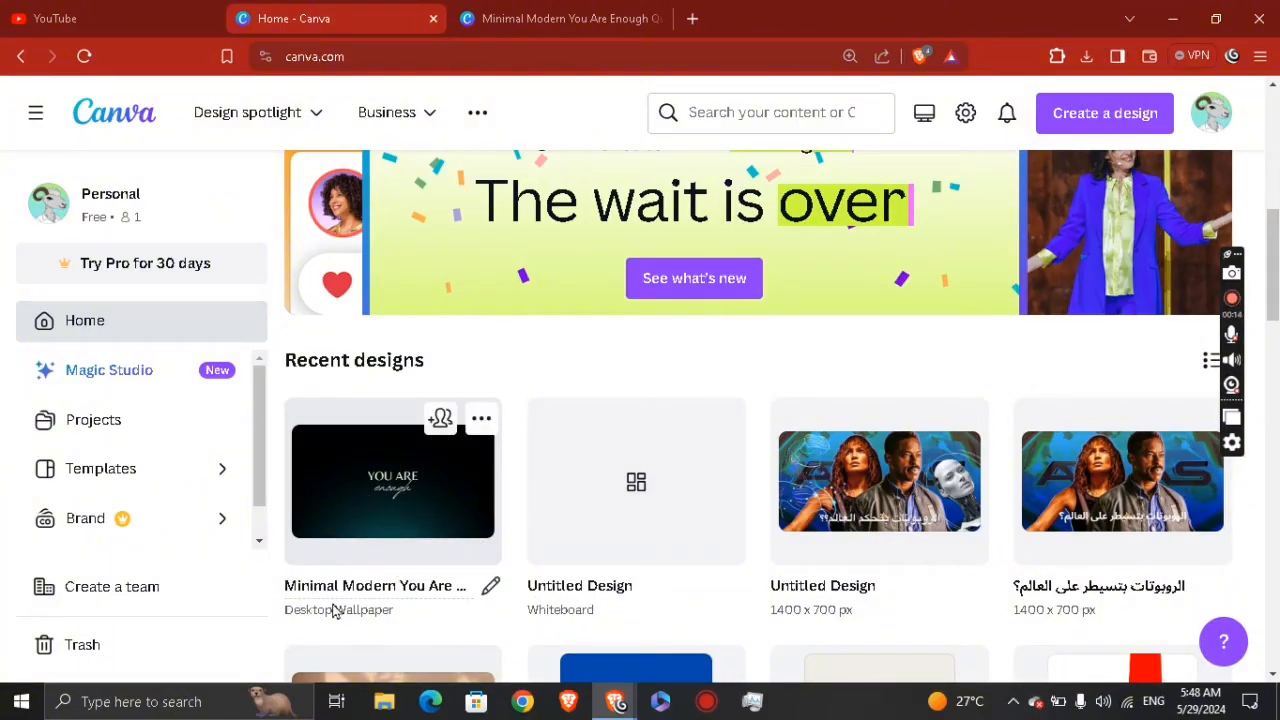
{"action": "left_click", "coordinate": [545, 12]}
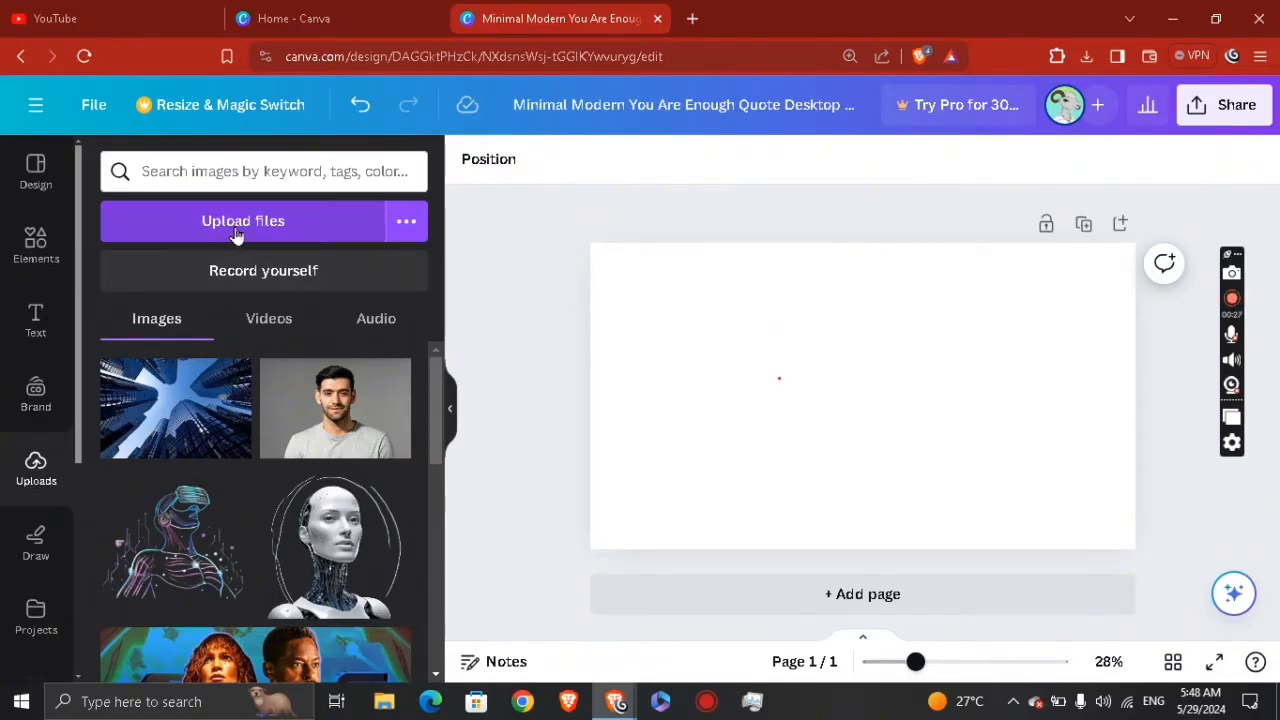
Step: Insert the uploaded portrait of the man in the grey T-shirt and enlarge it to cover the whole page
{"action": "left_click", "coordinate": [327, 385]}
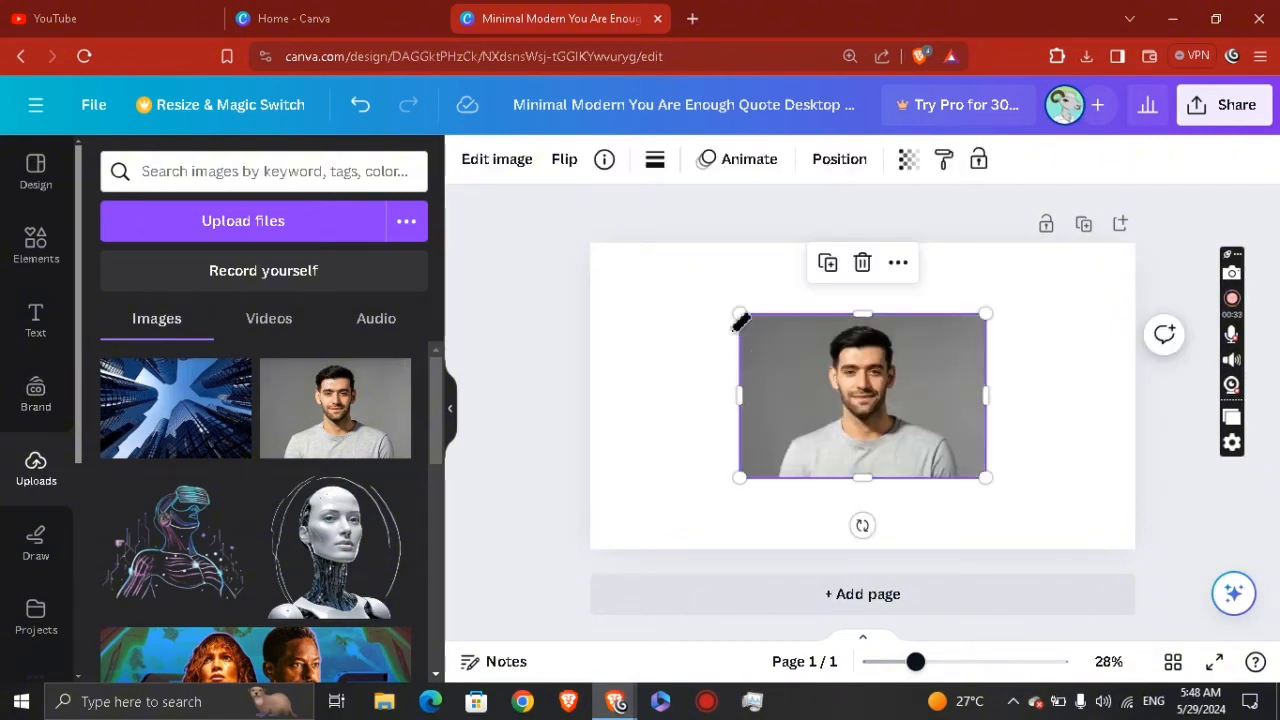
{"action": "left_click_drag", "start_coordinate": [737, 318], "coordinate": [632, 243]}
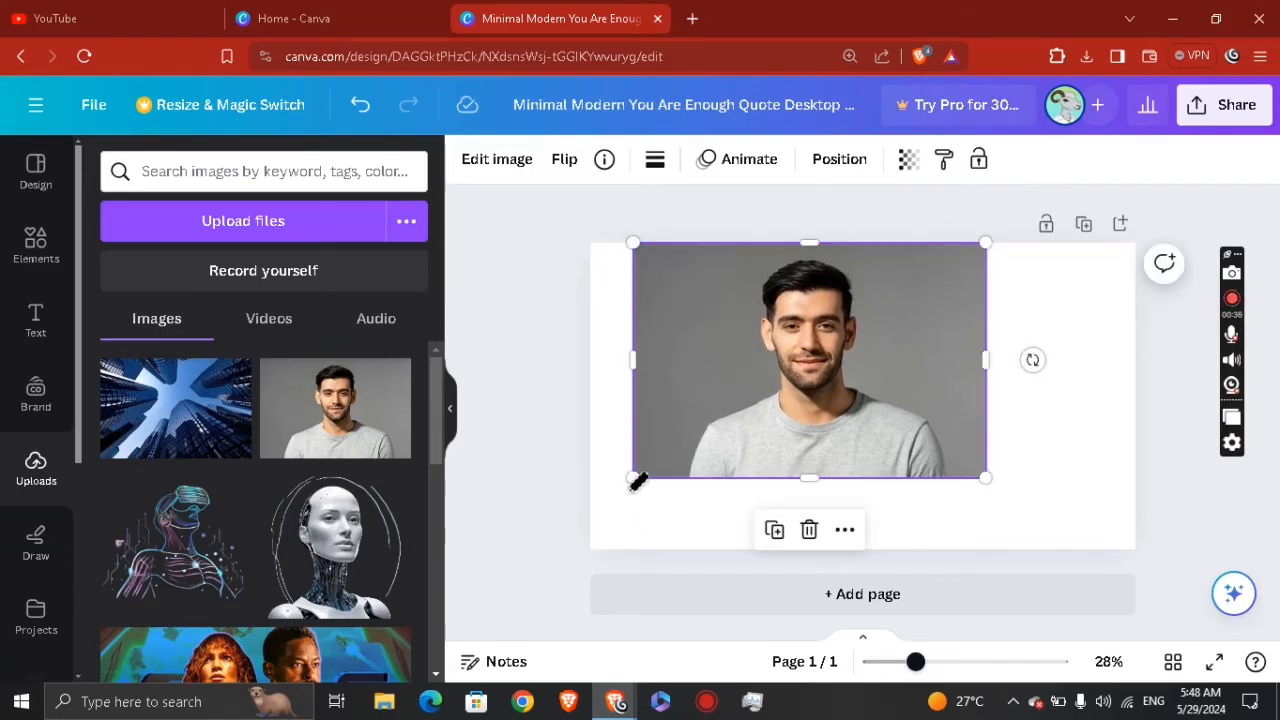
{"action": "left_click_drag", "start_coordinate": [629, 497], "coordinate": [611, 549]}
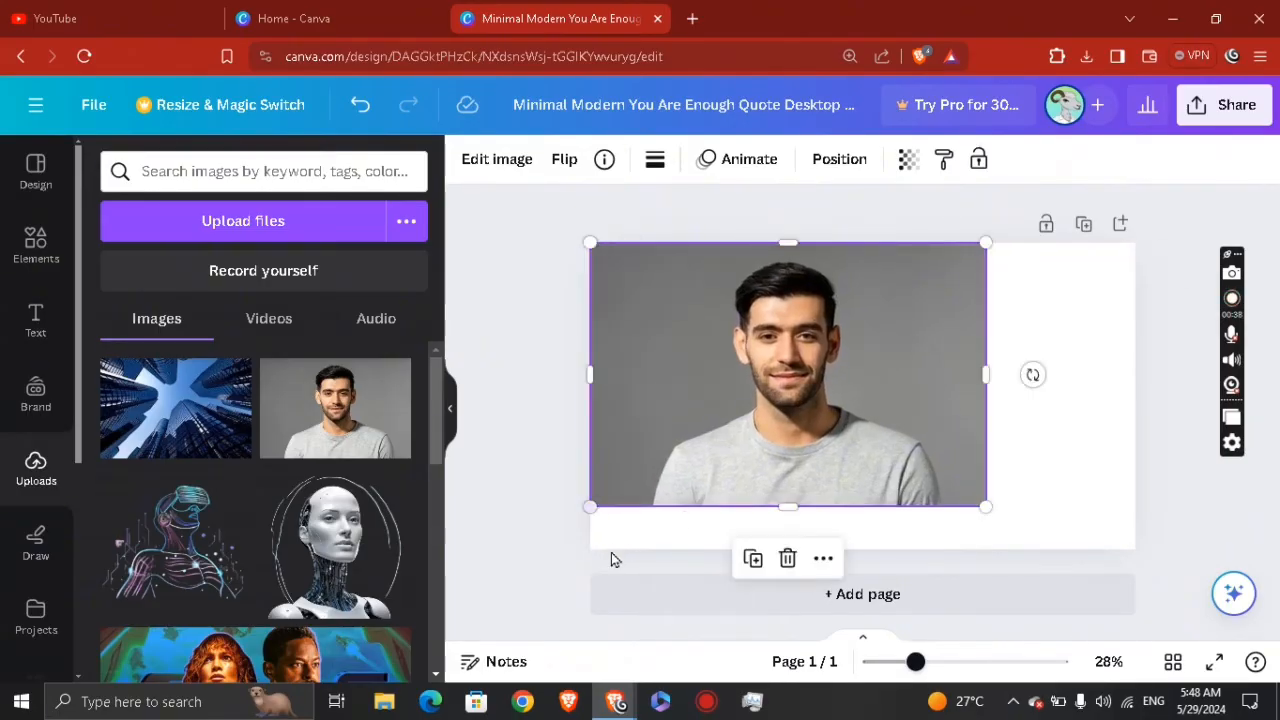
{"action": "left_click_drag", "start_coordinate": [994, 508], "coordinate": [1098, 504]}
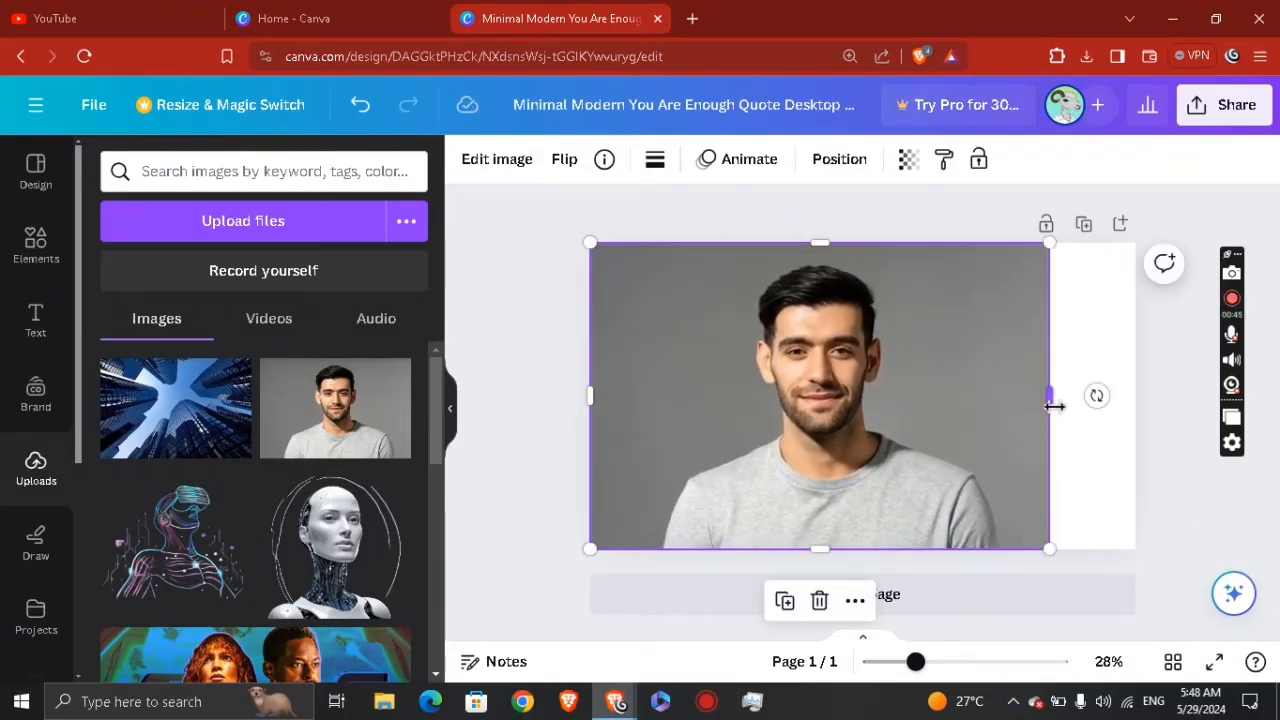
{"action": "left_click_drag", "start_coordinate": [1050, 398], "coordinate": [1138, 395]}
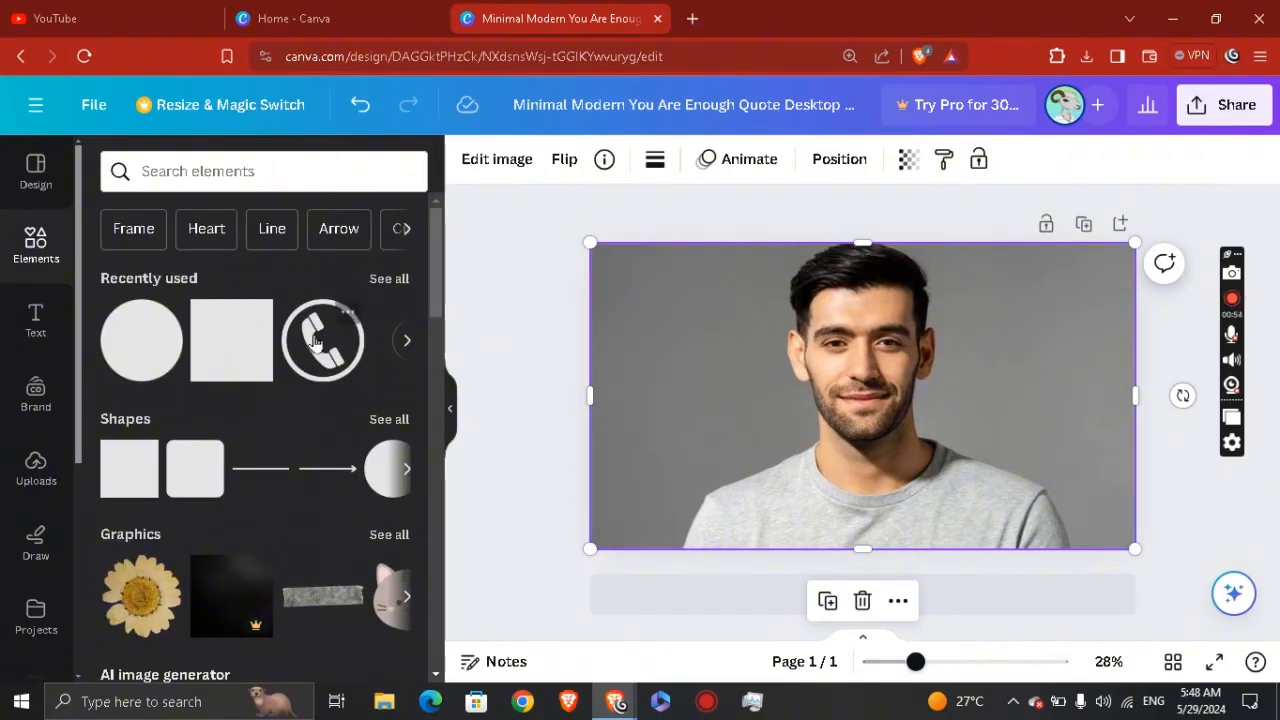
Step: Search the elements for "Gradient", limit the results to graphics, and add the free square gradient that fades from transparent to white
{"action": "left_click", "coordinate": [287, 187]}
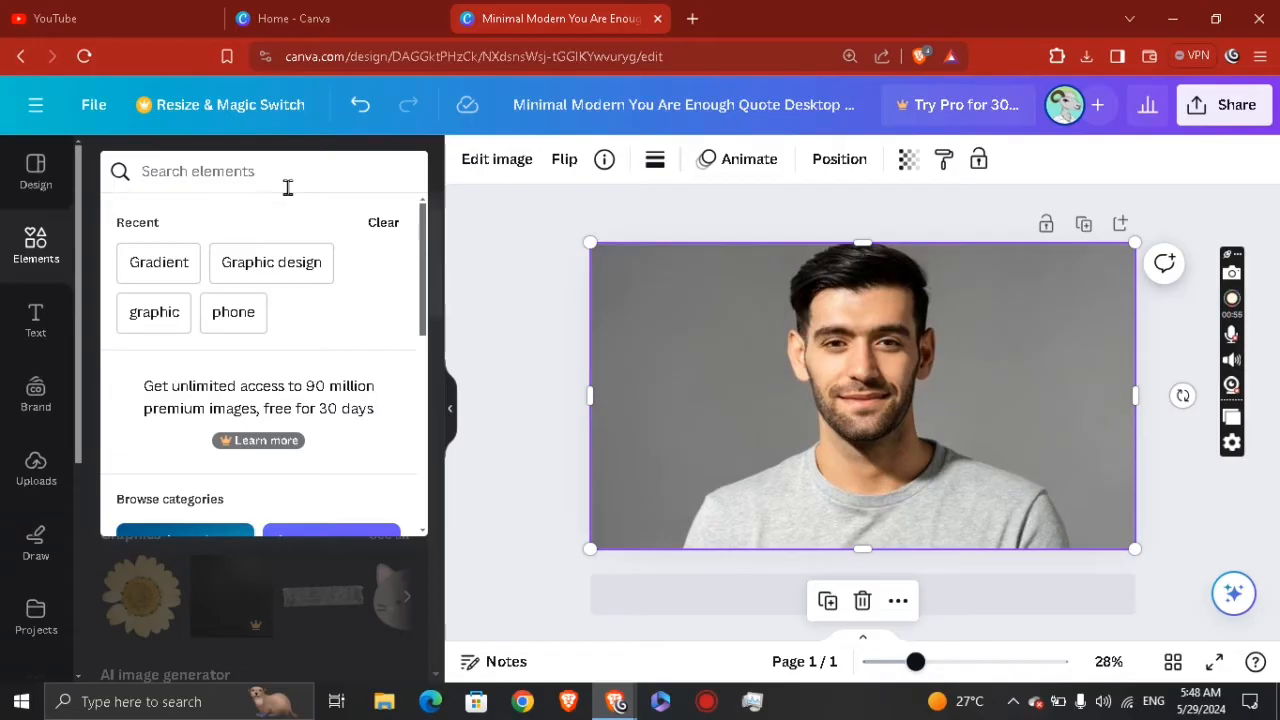
{"action": "type", "text": "gri"}
{"action": "key", "text": "BackSpace"}
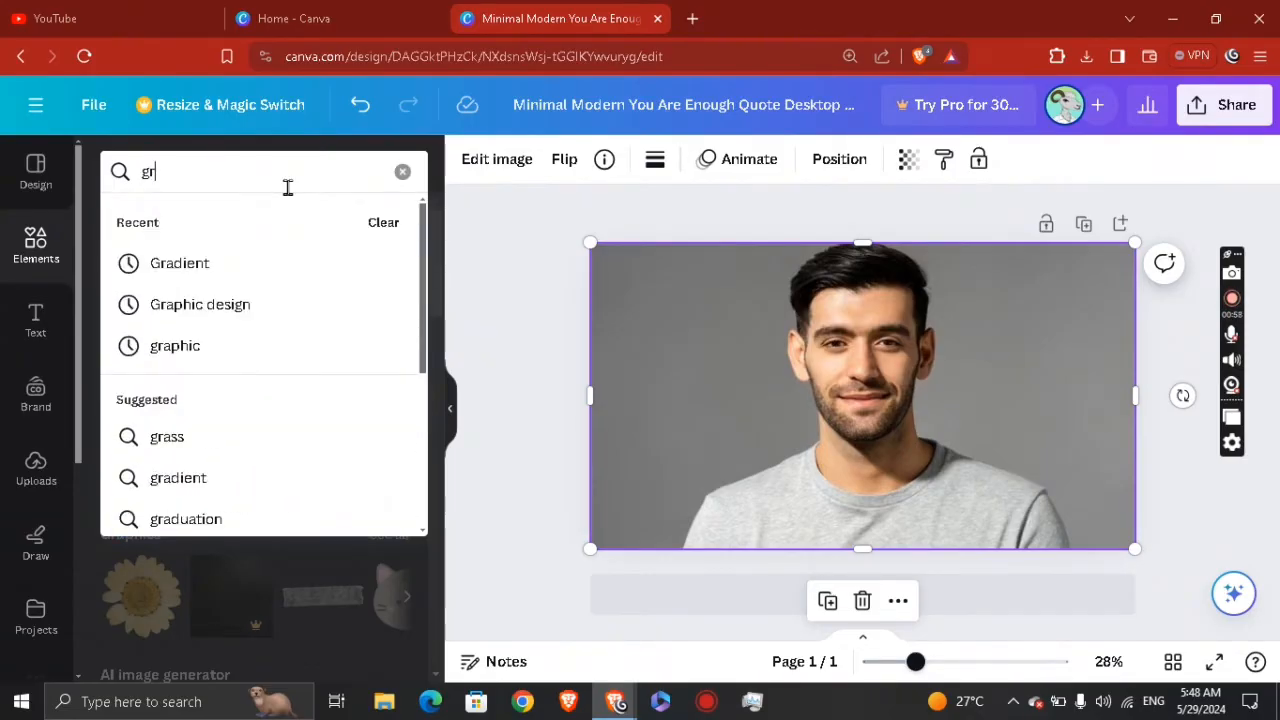
{"action": "left_click", "coordinate": [240, 263]}
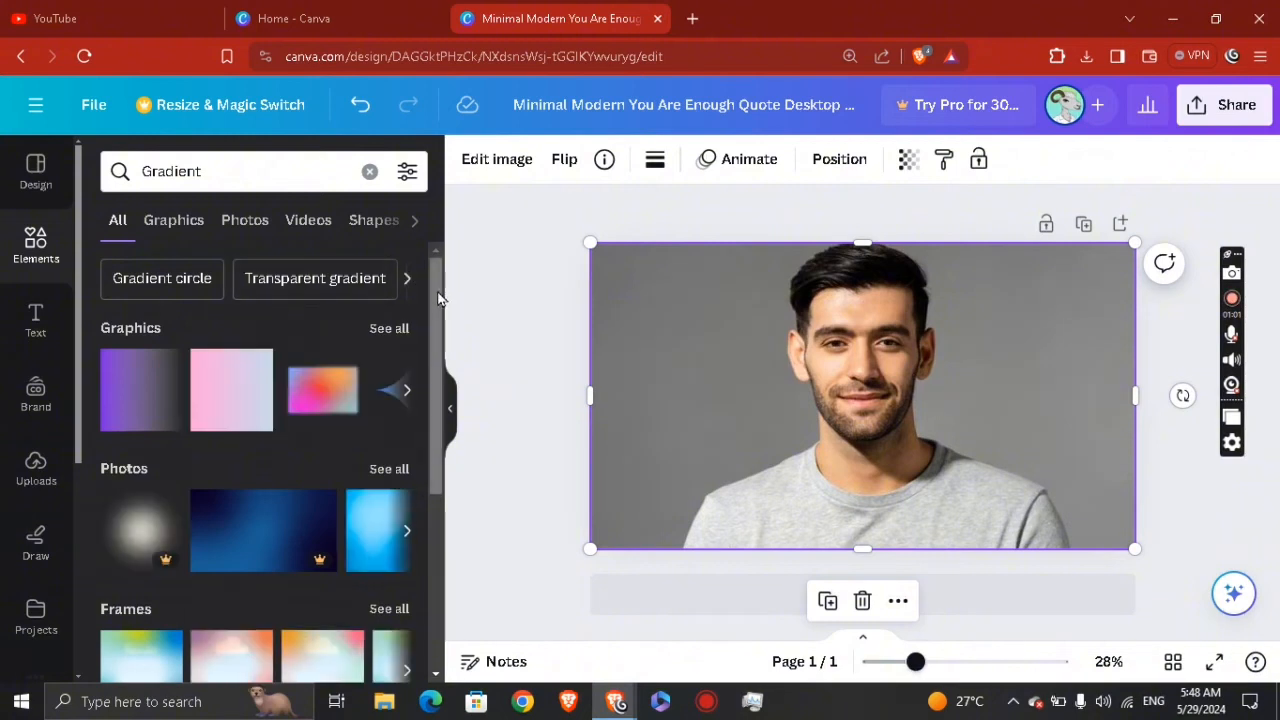
{"action": "scroll", "coordinate": [438, 380], "scroll_direction": "down", "scroll_amount": 3}
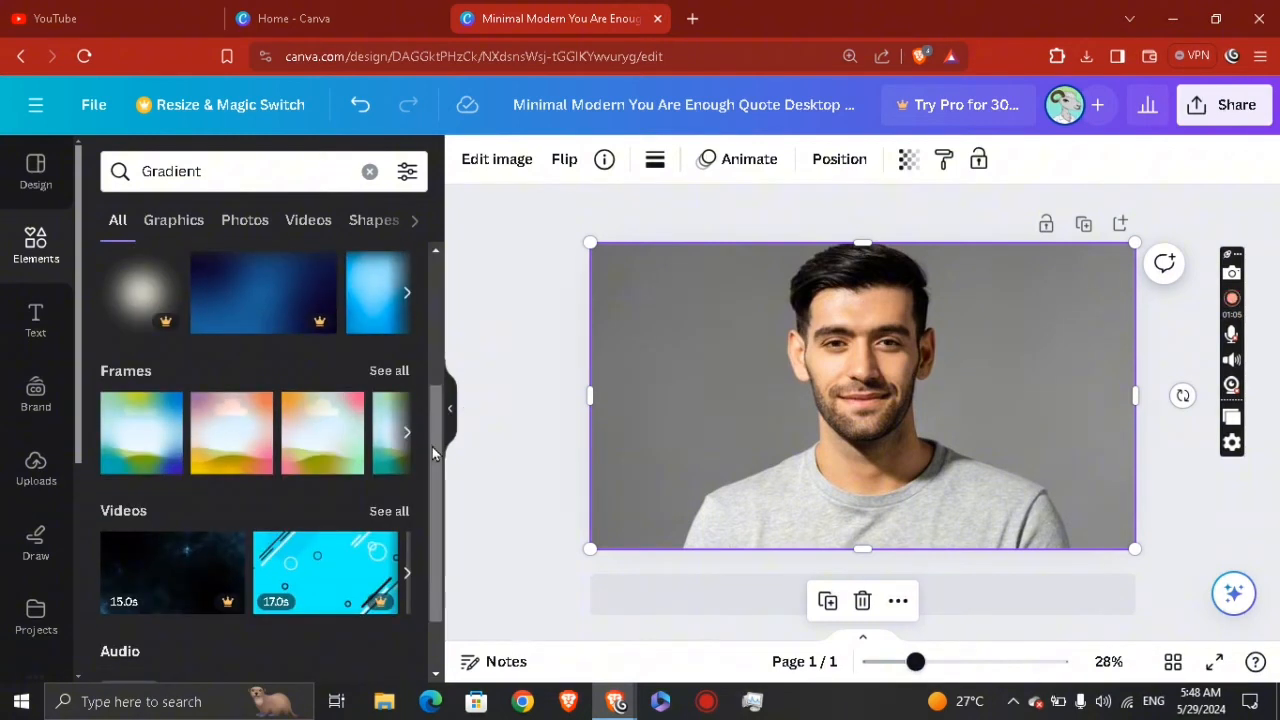
{"action": "left_click", "coordinate": [174, 228]}
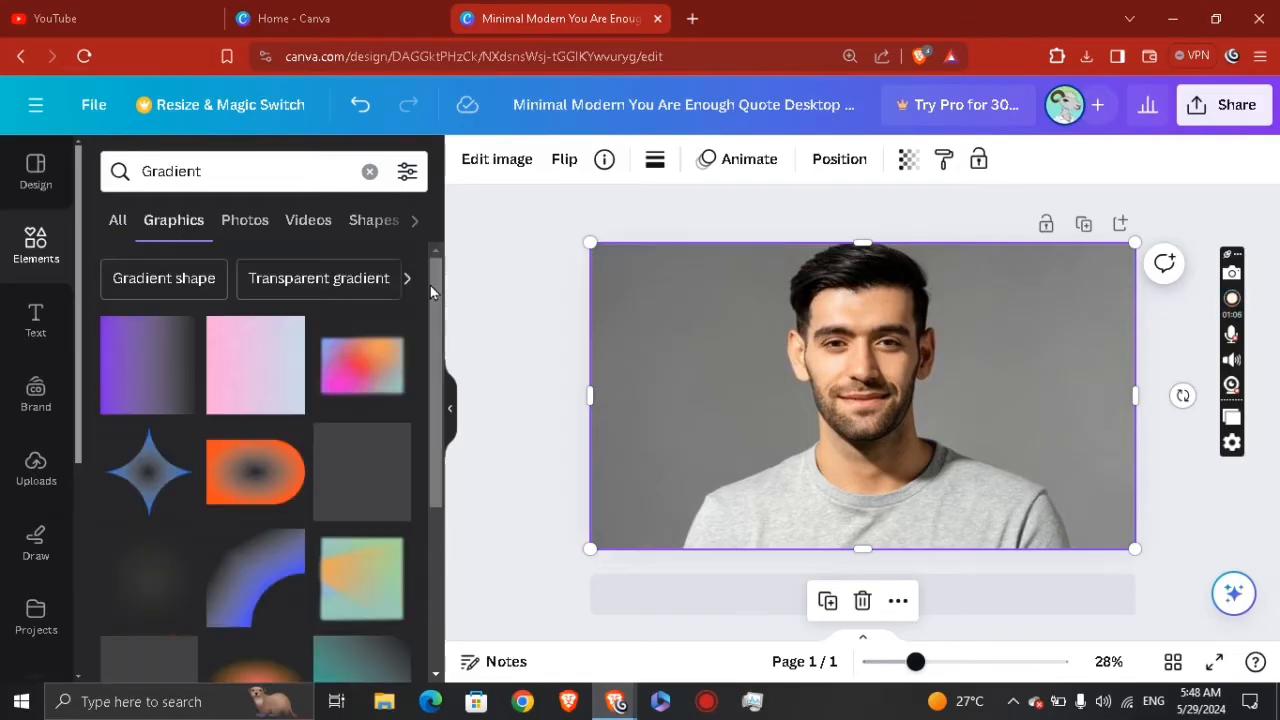
{"action": "left_click_drag", "start_coordinate": [430, 285], "coordinate": [438, 480]}
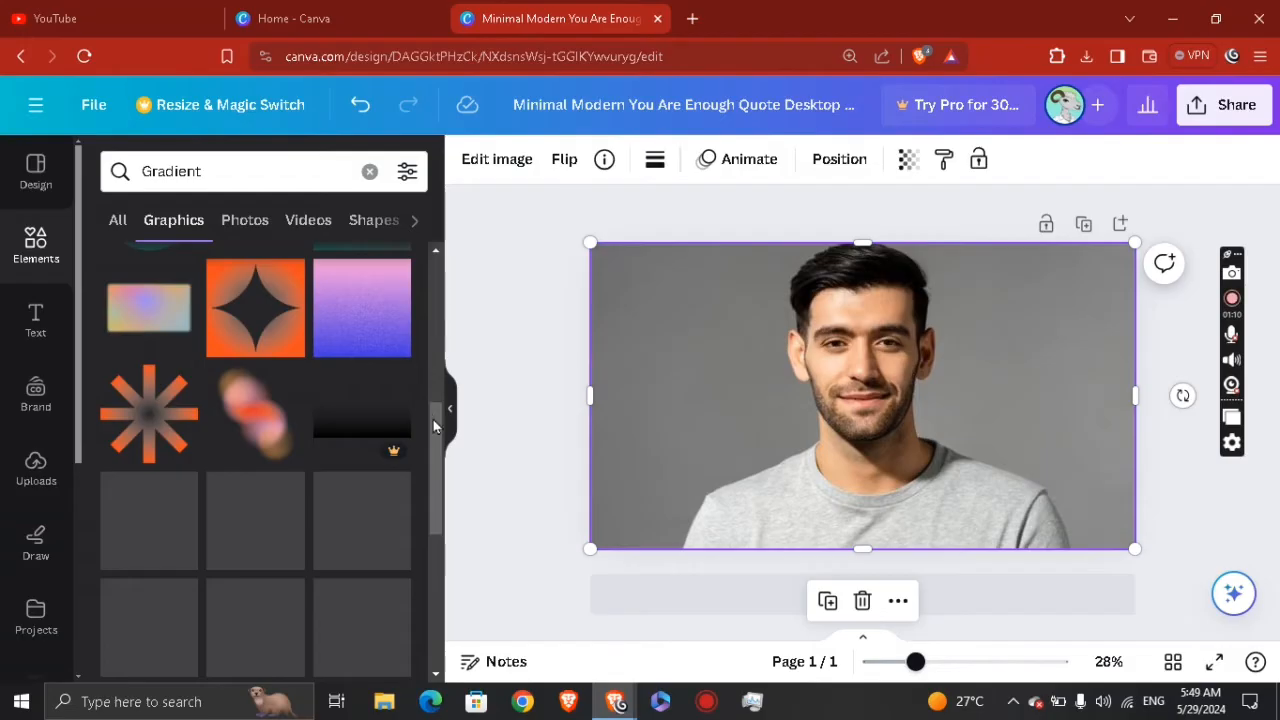
{"action": "scroll", "coordinate": [288, 494], "scroll_direction": "down", "scroll_amount": 2}
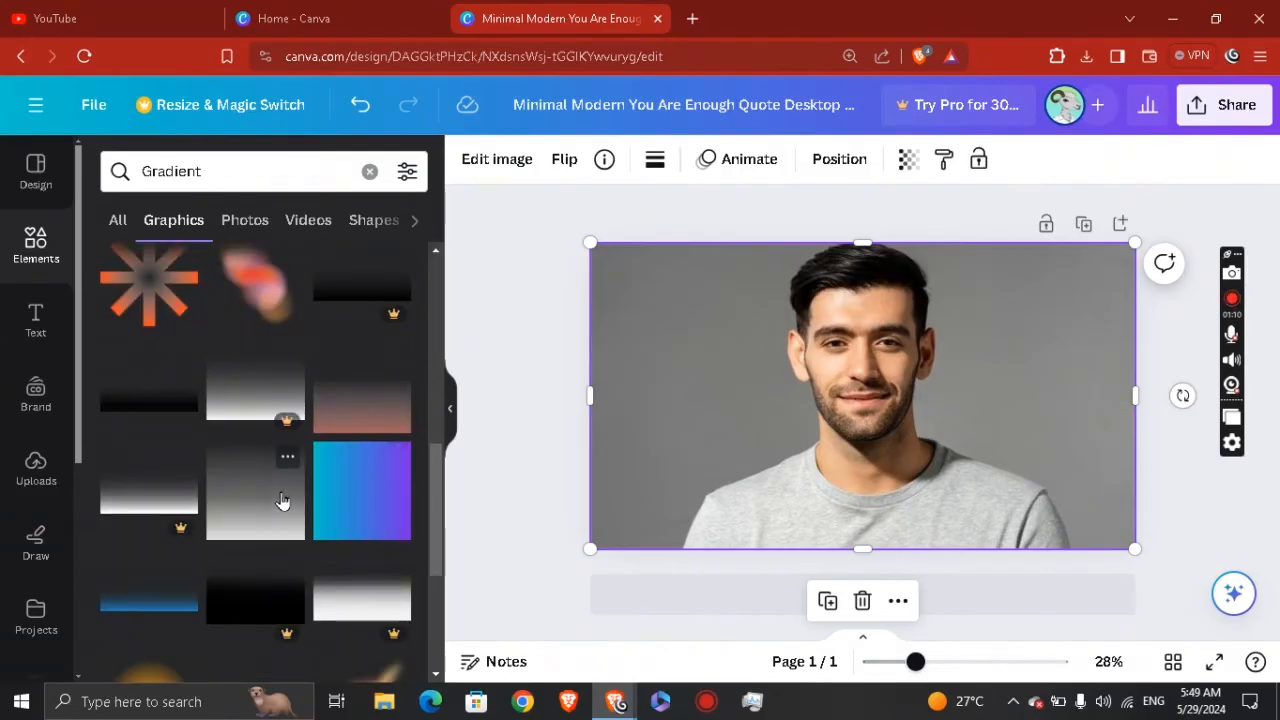
{"action": "left_click", "coordinate": [280, 502]}
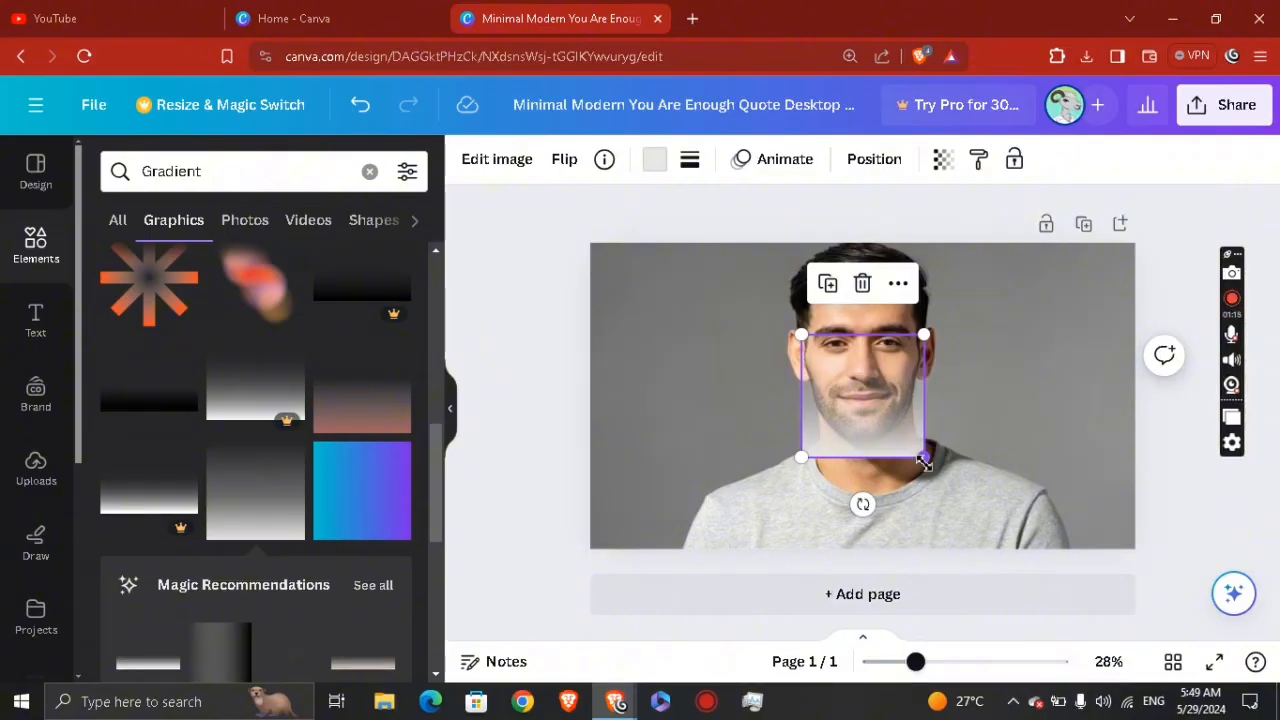
Step: Fit the gradient to the full page height against the page's left edge, rotated 90° so its white side faces left
{"action": "left_click_drag", "start_coordinate": [923, 460], "coordinate": [1015, 548]}
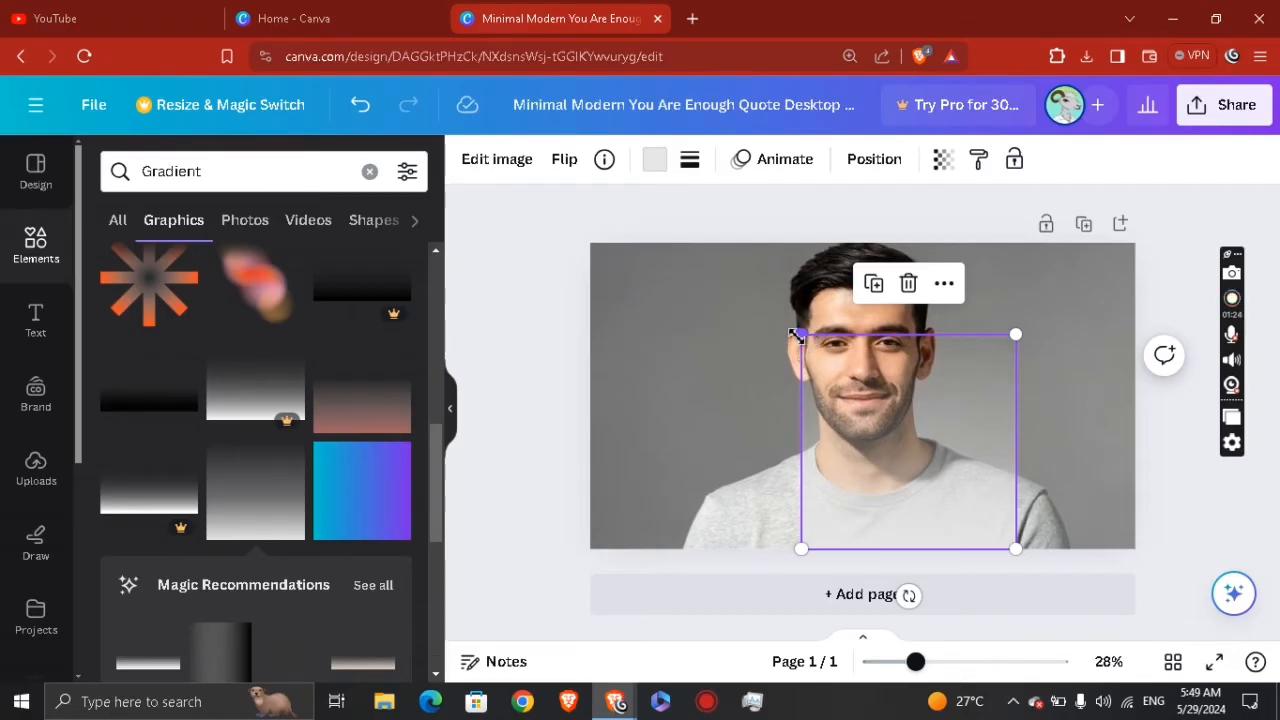
{"action": "left_click_drag", "start_coordinate": [797, 336], "coordinate": [680, 274]}
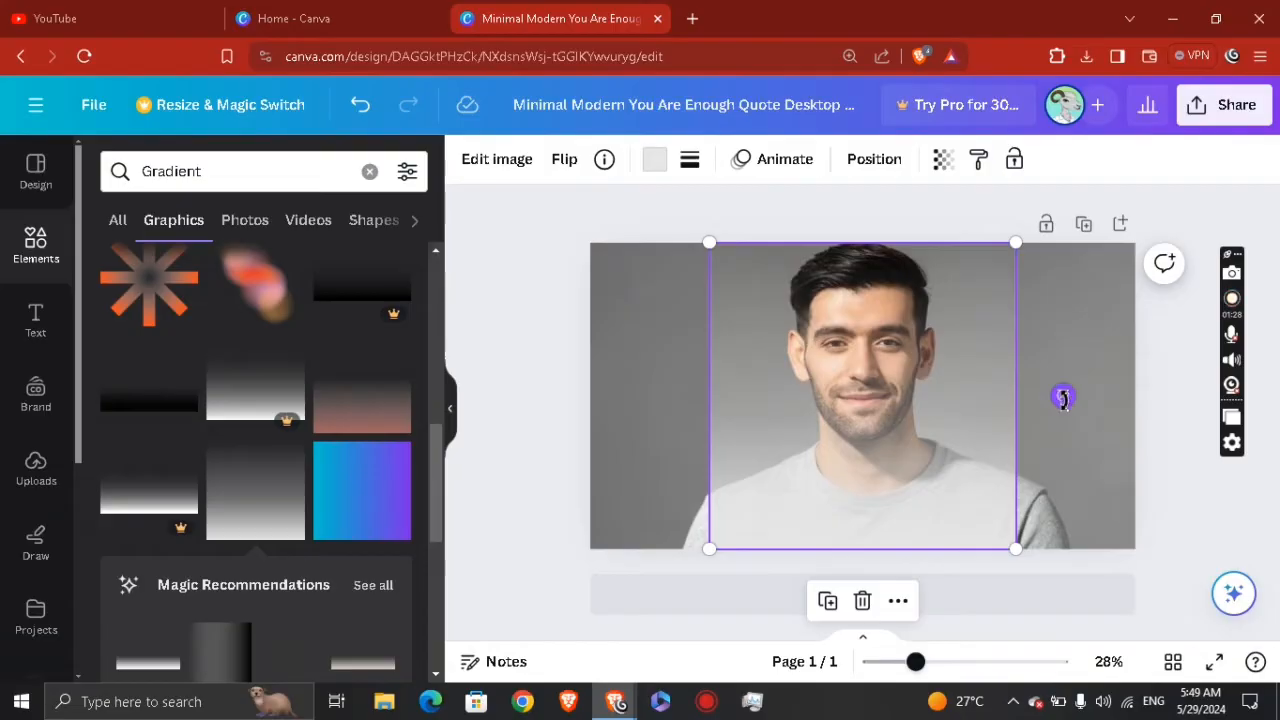
{"action": "left_click_drag", "start_coordinate": [1063, 398], "coordinate": [866, 585]}
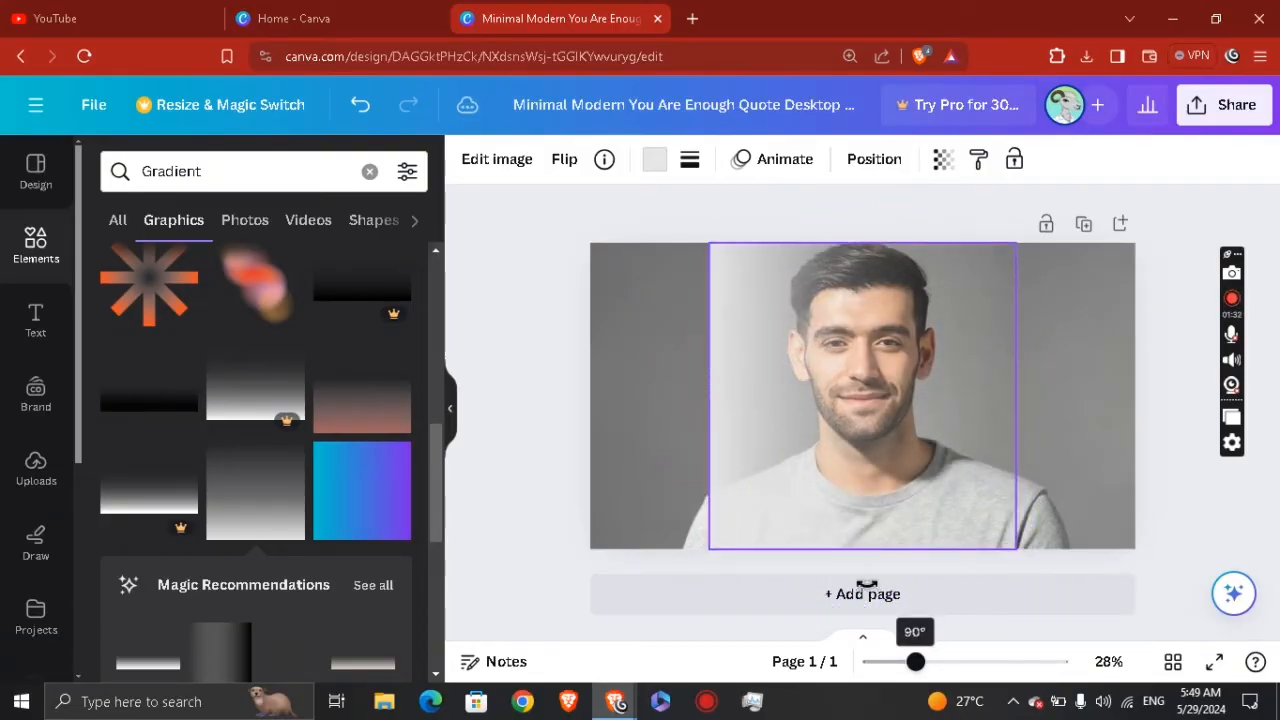
{"action": "left_click_drag", "start_coordinate": [891, 369], "coordinate": [865, 373]}
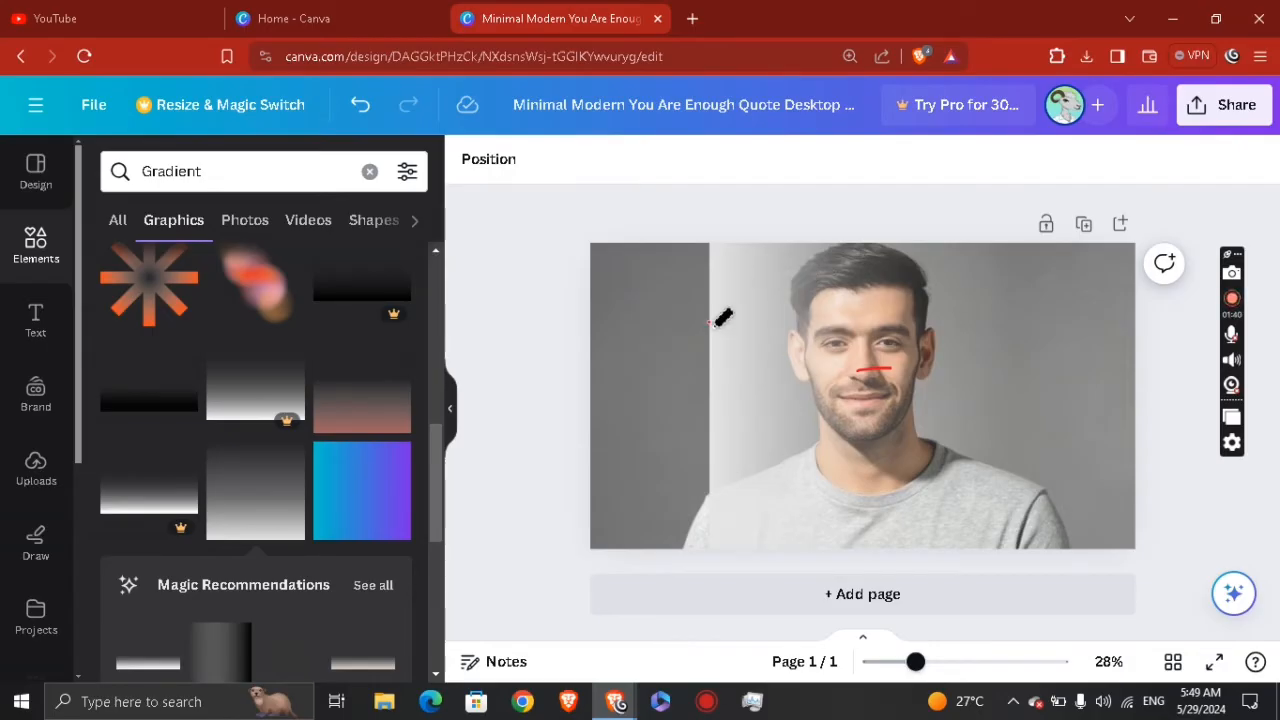
{"action": "left_click_drag", "start_coordinate": [754, 329], "coordinate": [634, 330]}
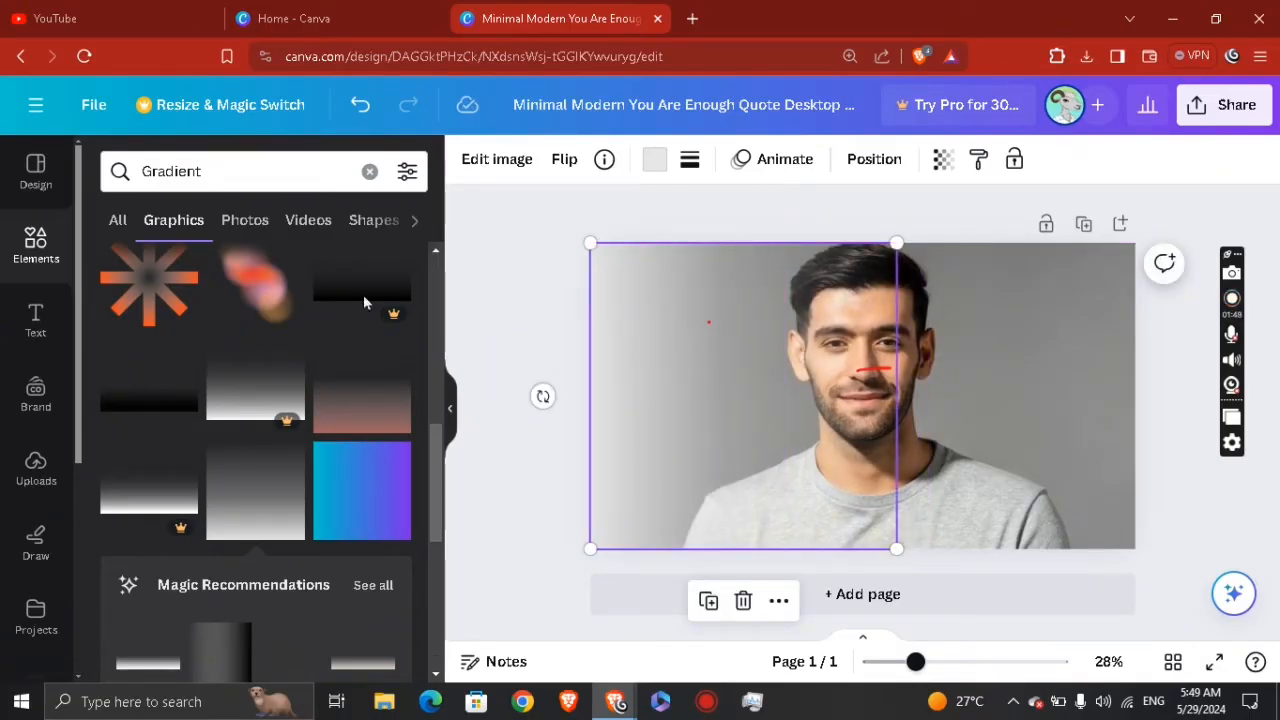
{"action": "left_click", "coordinate": [38, 490]}
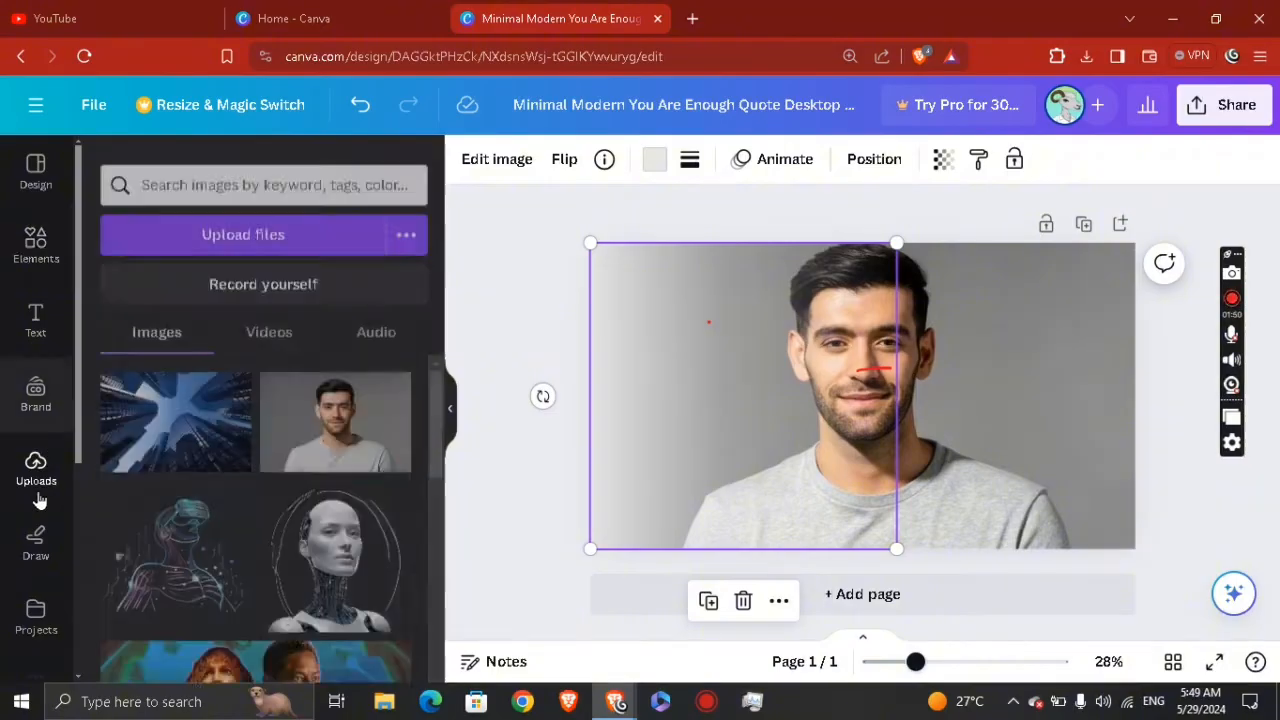
{"action": "left_click", "coordinate": [211, 452]}
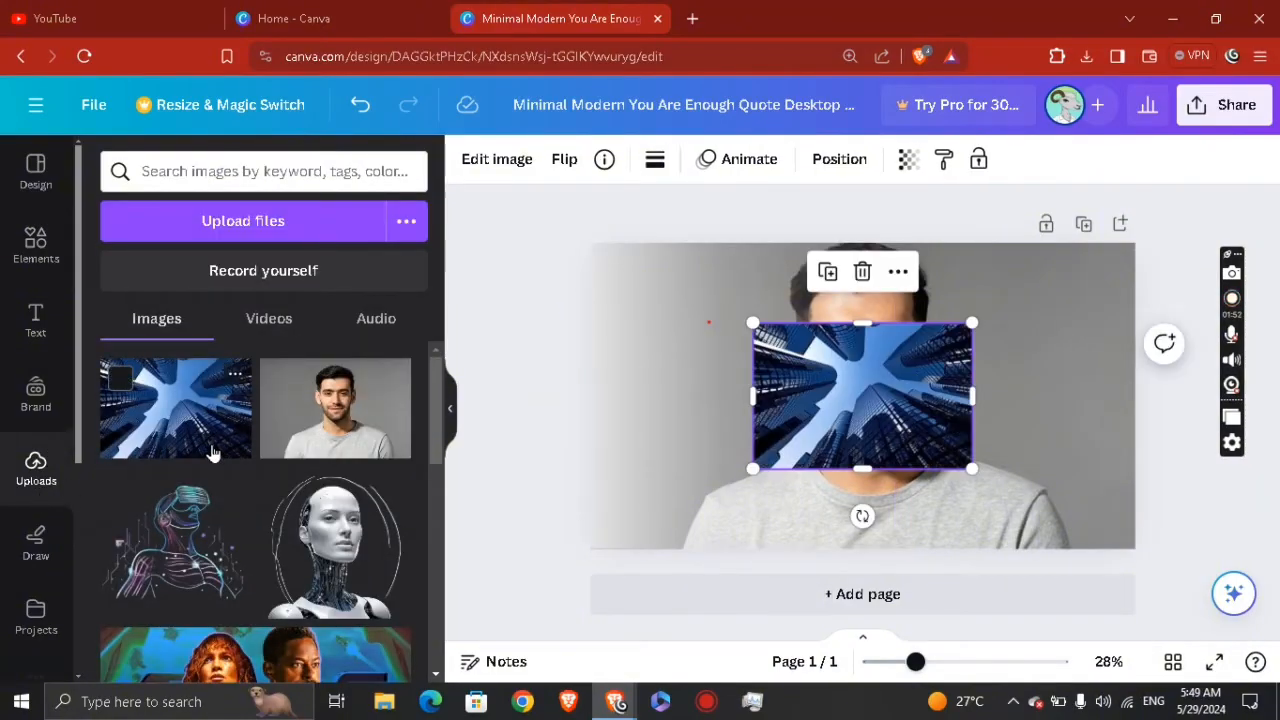
{"action": "left_click", "coordinate": [862, 272]}
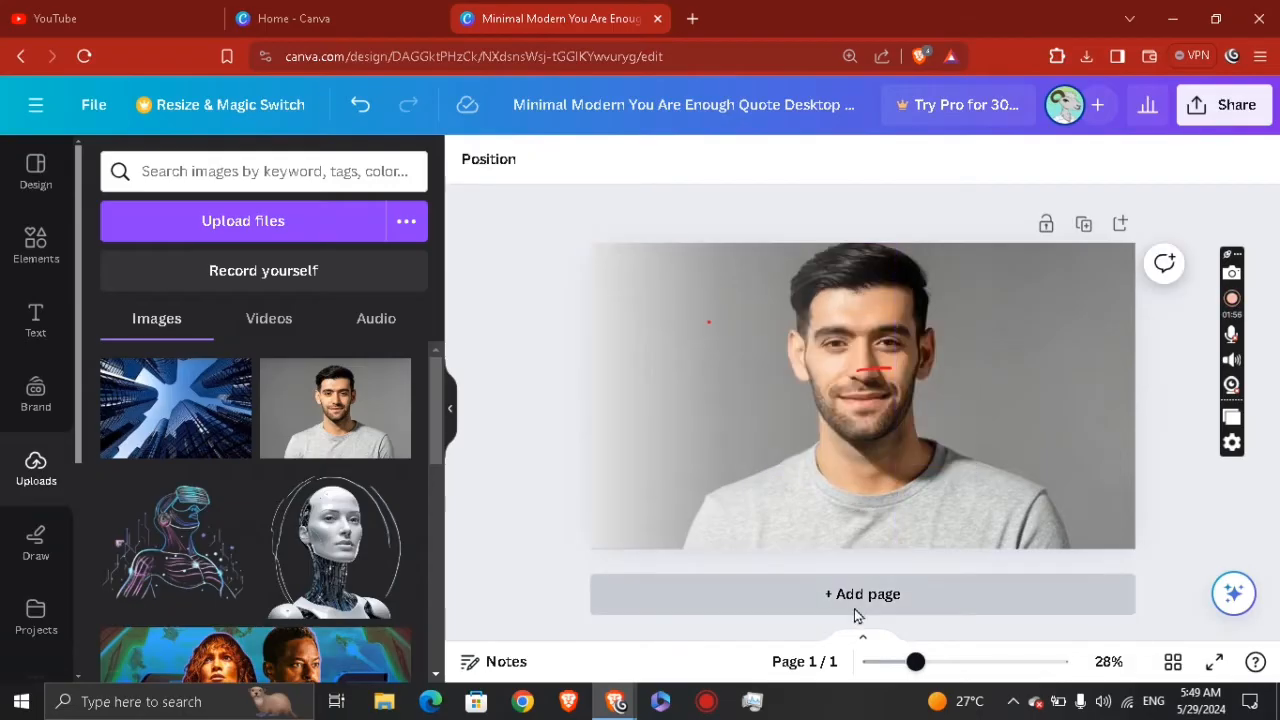
Step: Add a second page and cover it entirely with the uploaded blue skyscraper photo
{"action": "left_click", "coordinate": [851, 609]}
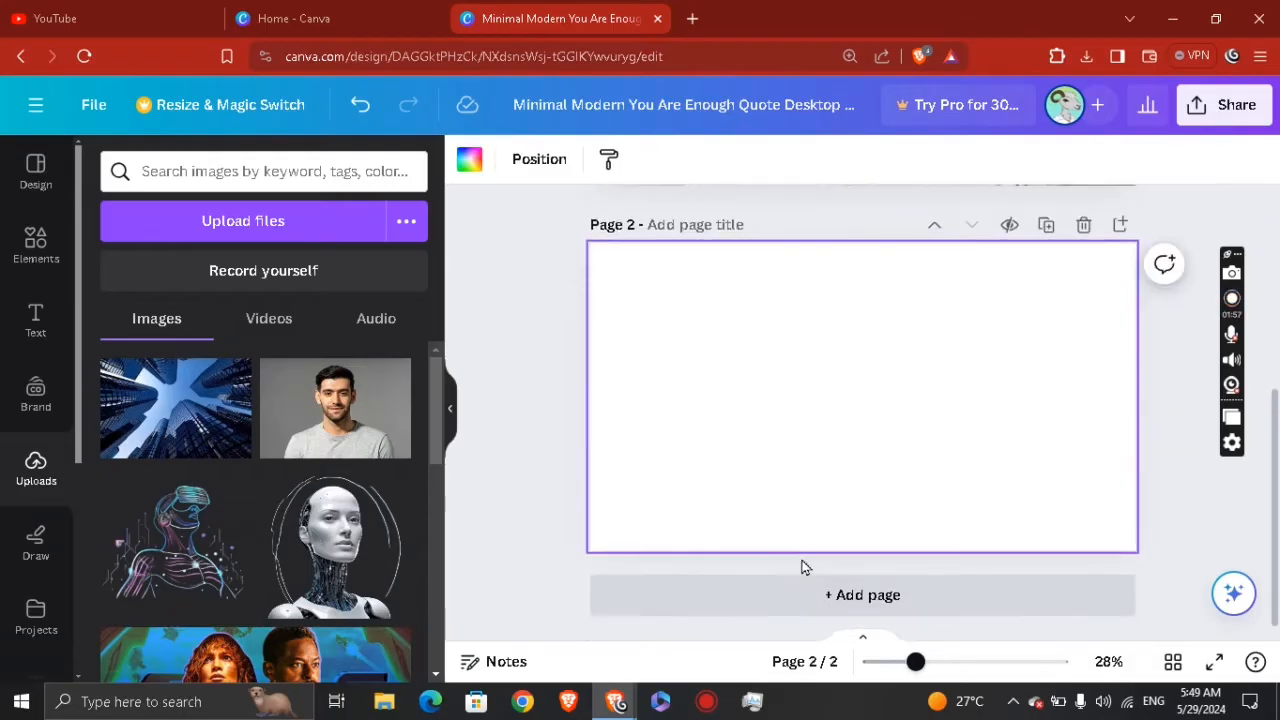
{"action": "left_click", "coordinate": [172, 410]}
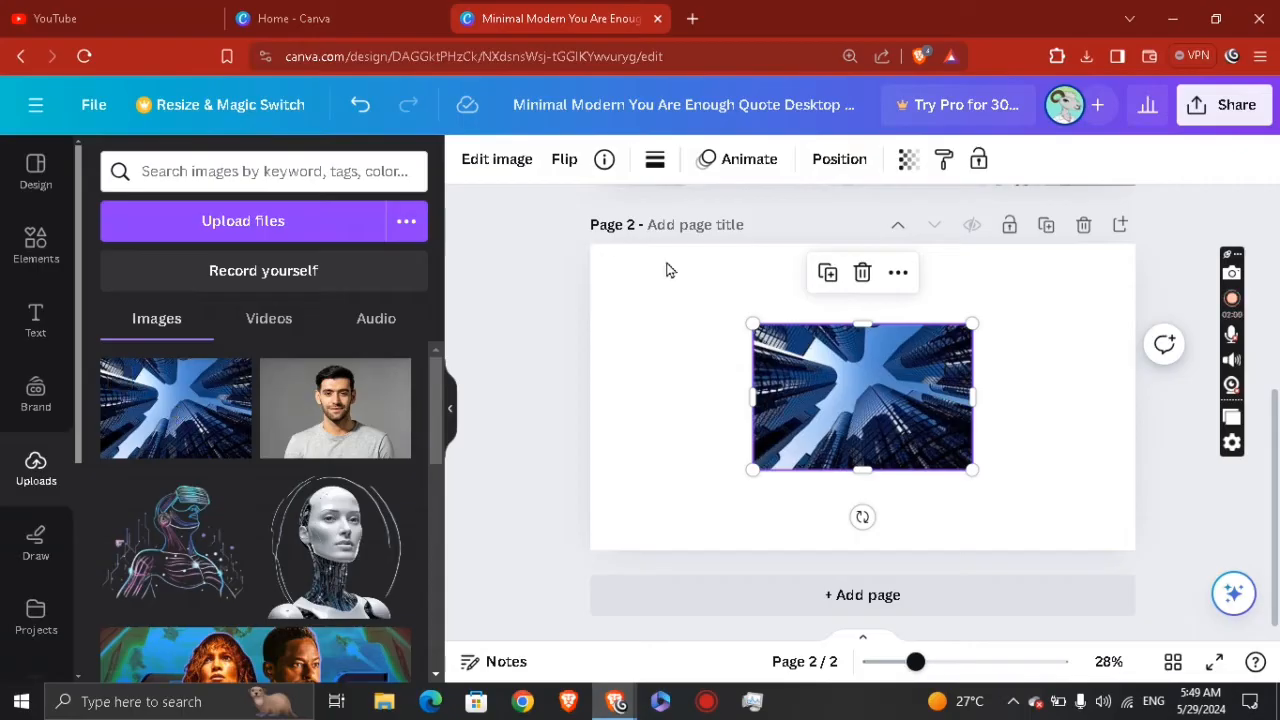
{"action": "left_click_drag", "start_coordinate": [753, 324], "coordinate": [632, 243]}
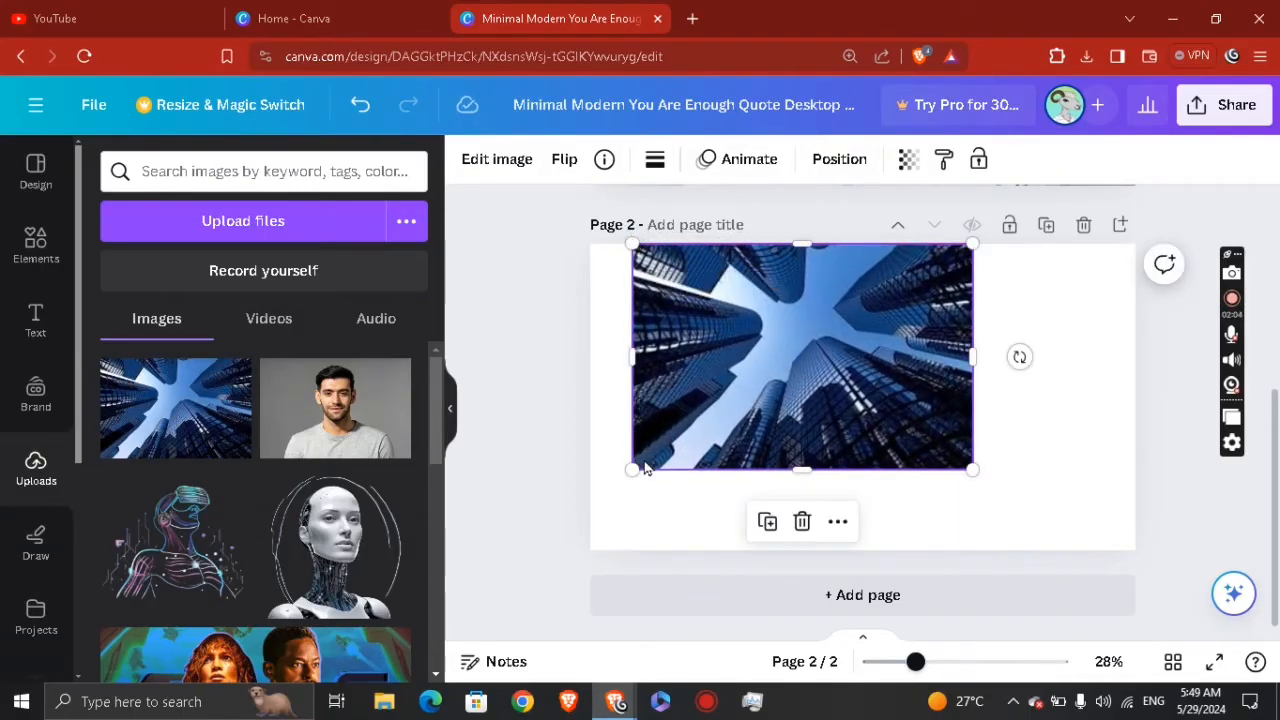
{"action": "left_click_drag", "start_coordinate": [633, 470], "coordinate": [641, 568]}
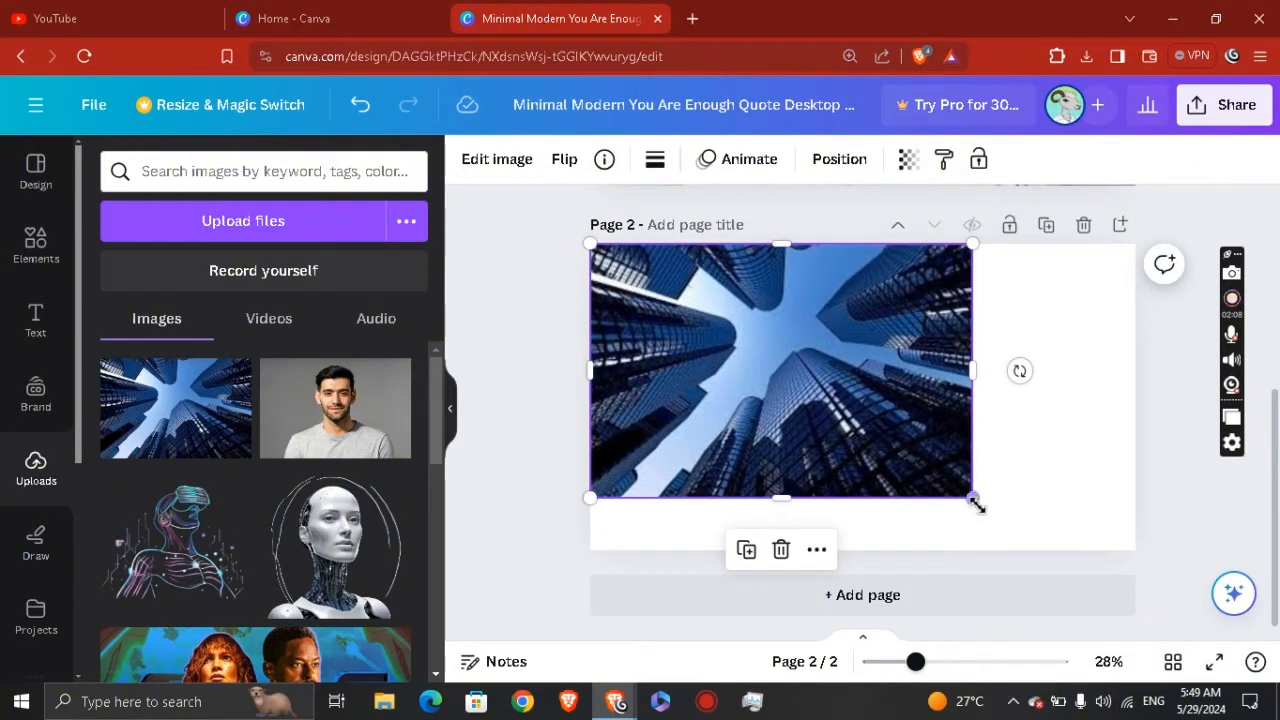
{"action": "left_click_drag", "start_coordinate": [975, 503], "coordinate": [1074, 537]}
{"action": "left_click_drag", "start_coordinate": [1053, 400], "coordinate": [1136, 384]}
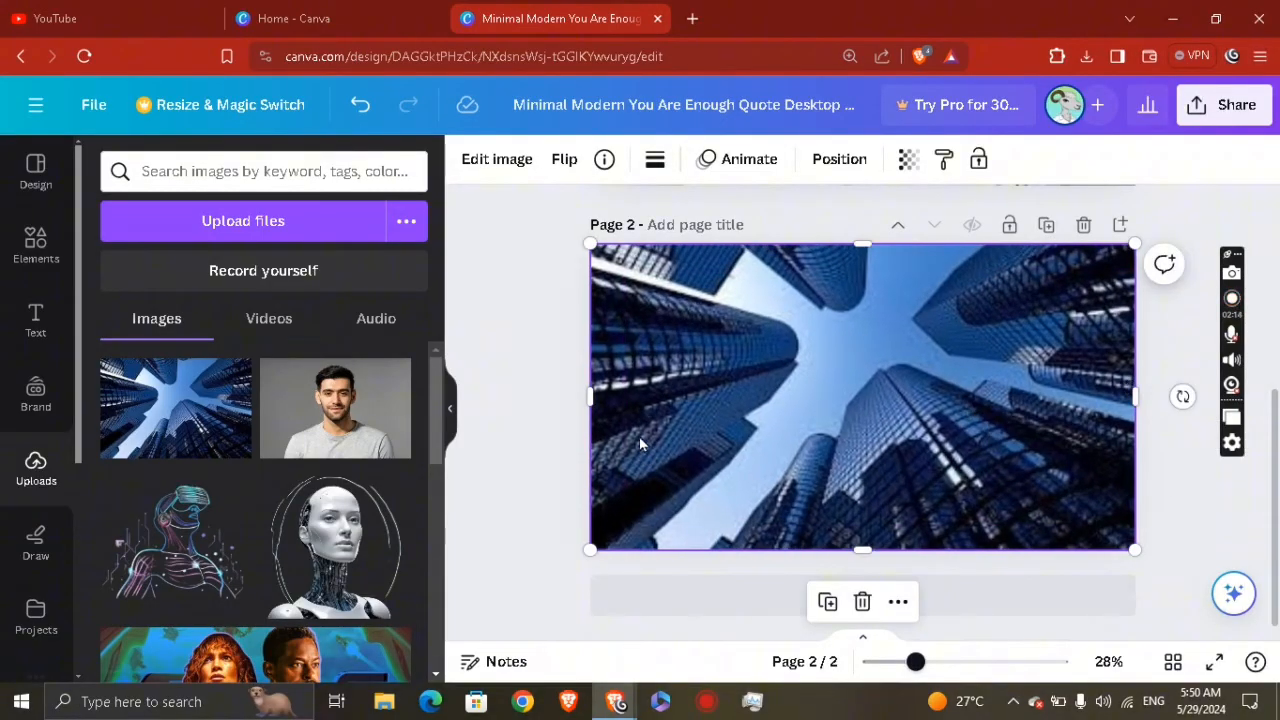
Step: Lay the same white fade gradient over page 2 at full page height, rotated with its white side along the right page edge
{"action": "left_click", "coordinate": [40, 278]}
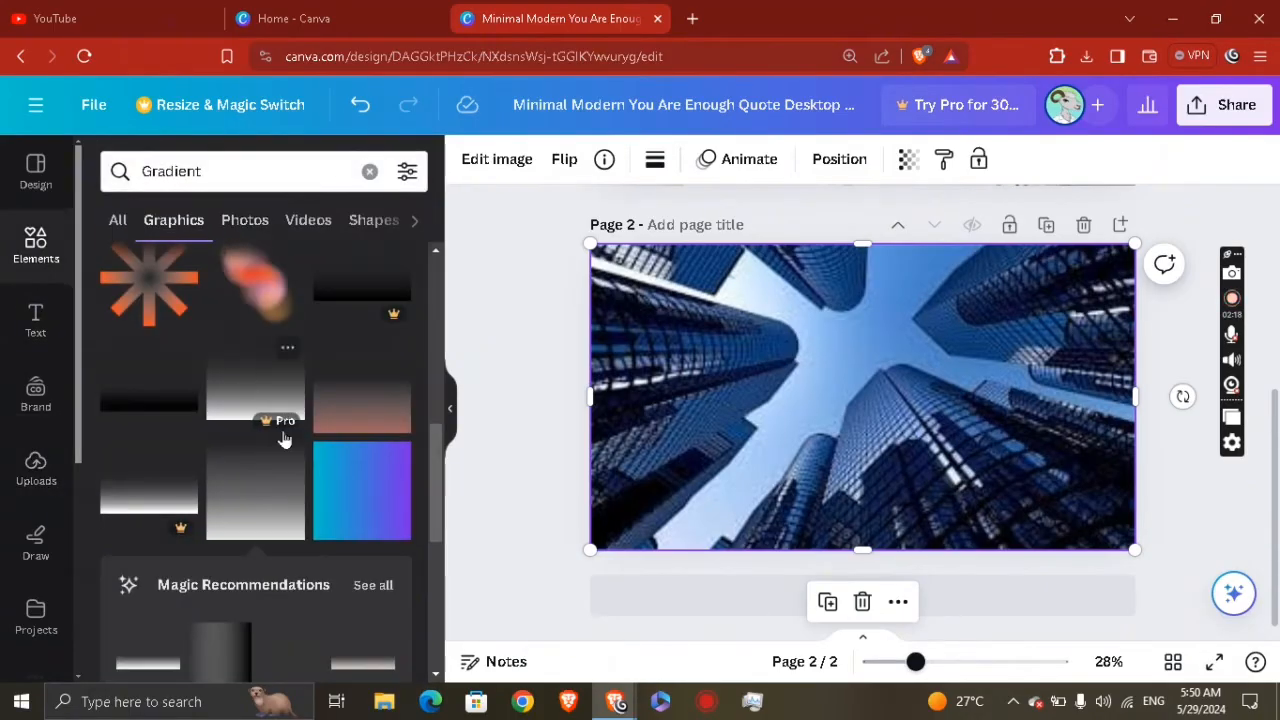
{"action": "left_click", "coordinate": [275, 529]}
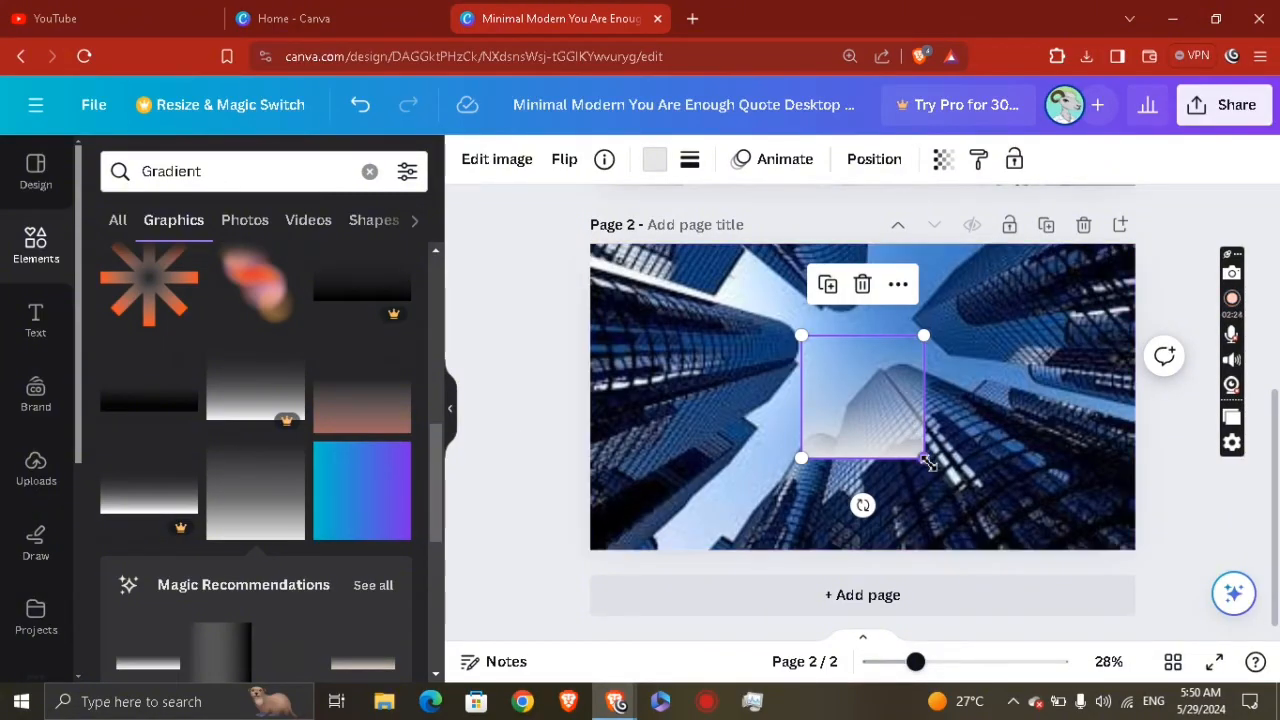
{"action": "left_click_drag", "start_coordinate": [929, 462], "coordinate": [1043, 536]}
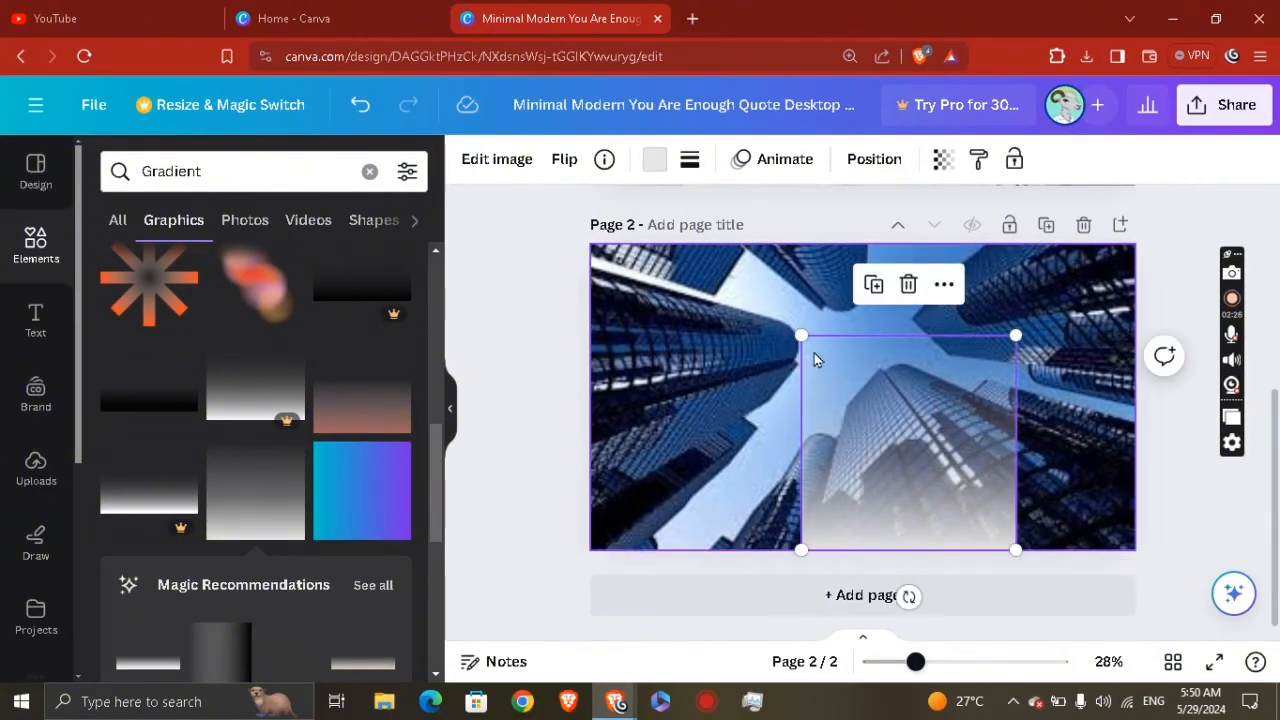
{"action": "left_click_drag", "start_coordinate": [744, 296], "coordinate": [709, 245]}
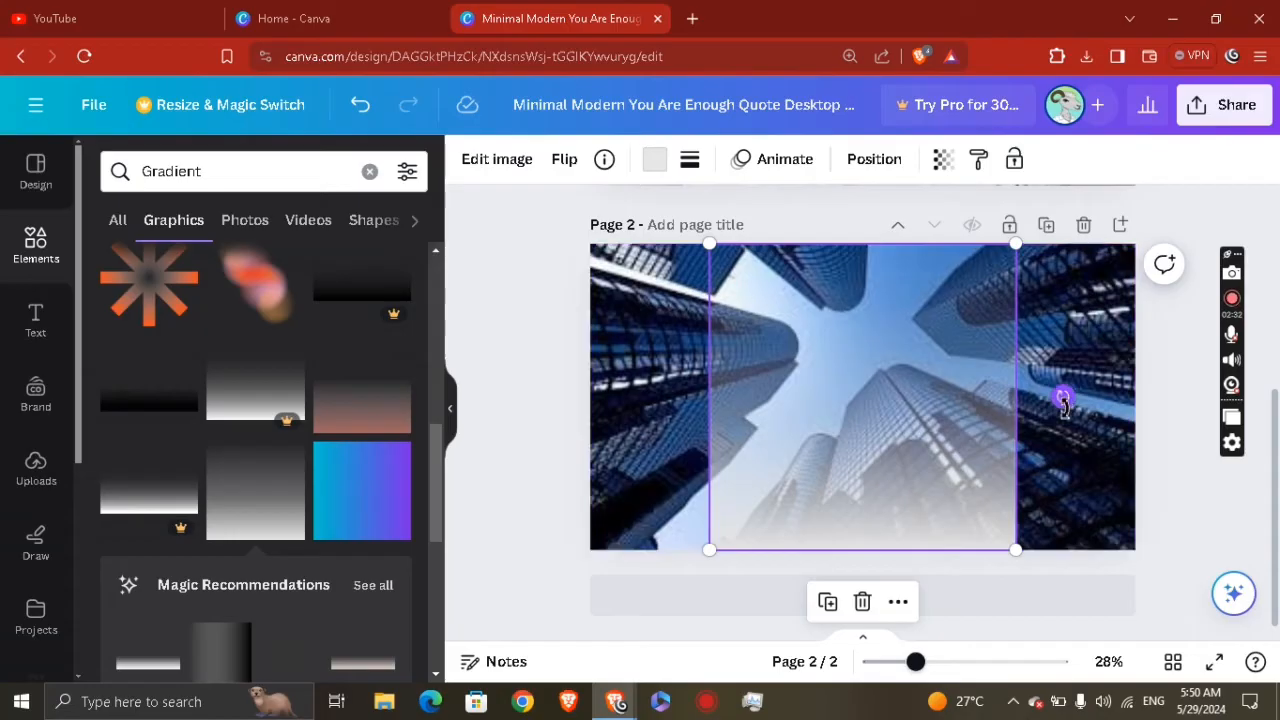
{"action": "left_click_drag", "start_coordinate": [1063, 400], "coordinate": [871, 249]}
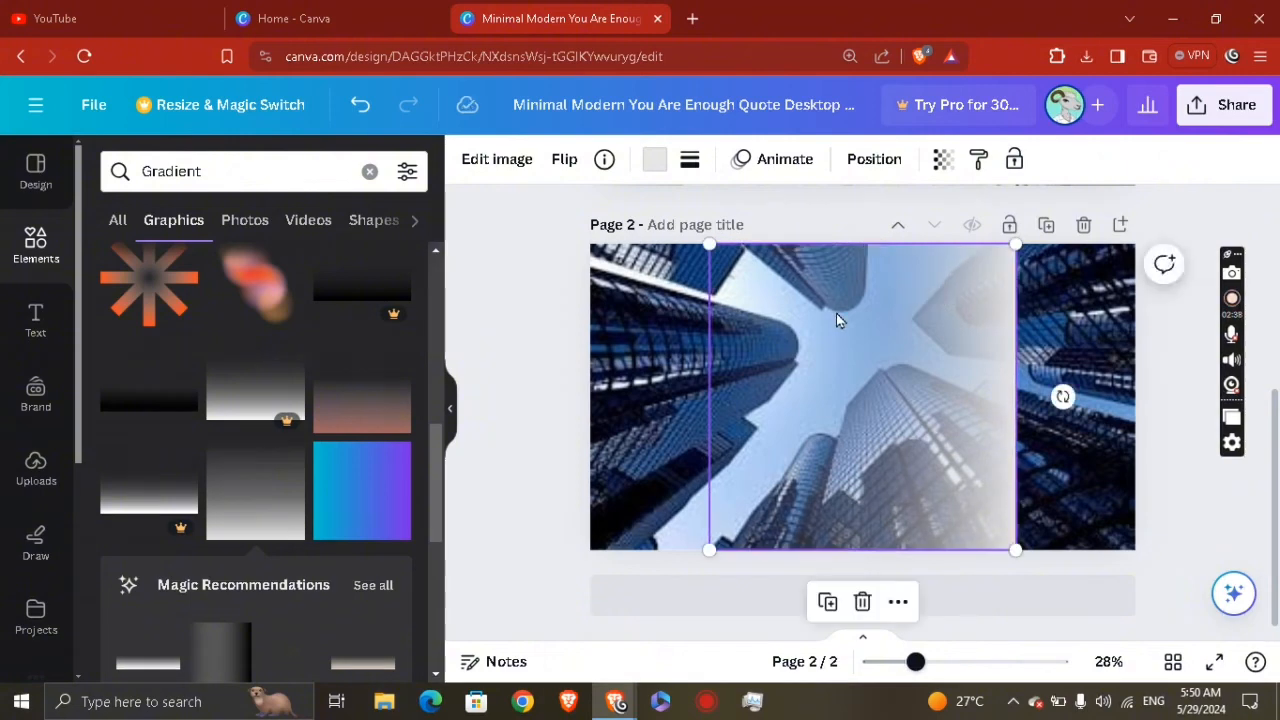
{"action": "left_click_drag", "start_coordinate": [836, 313], "coordinate": [951, 309]}
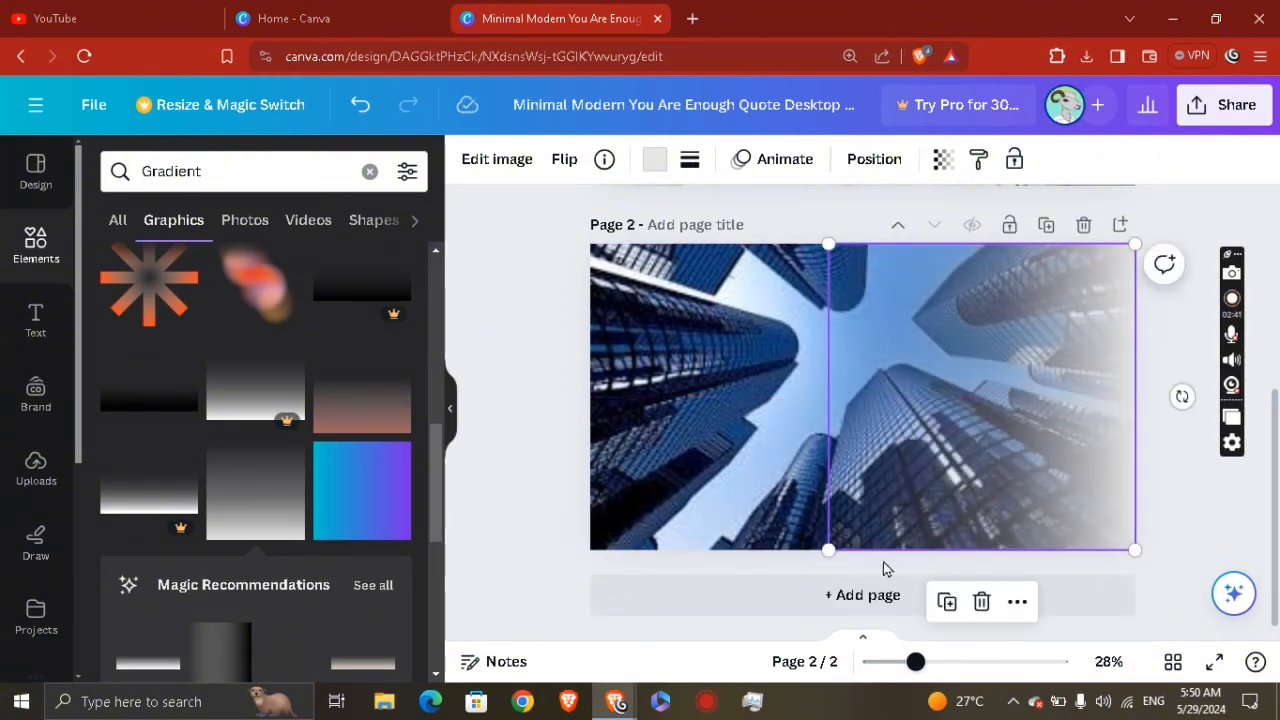
Step: Deselect the gradient on page 2 and bring up the download settings for the design
{"action": "left_click", "coordinate": [729, 571]}
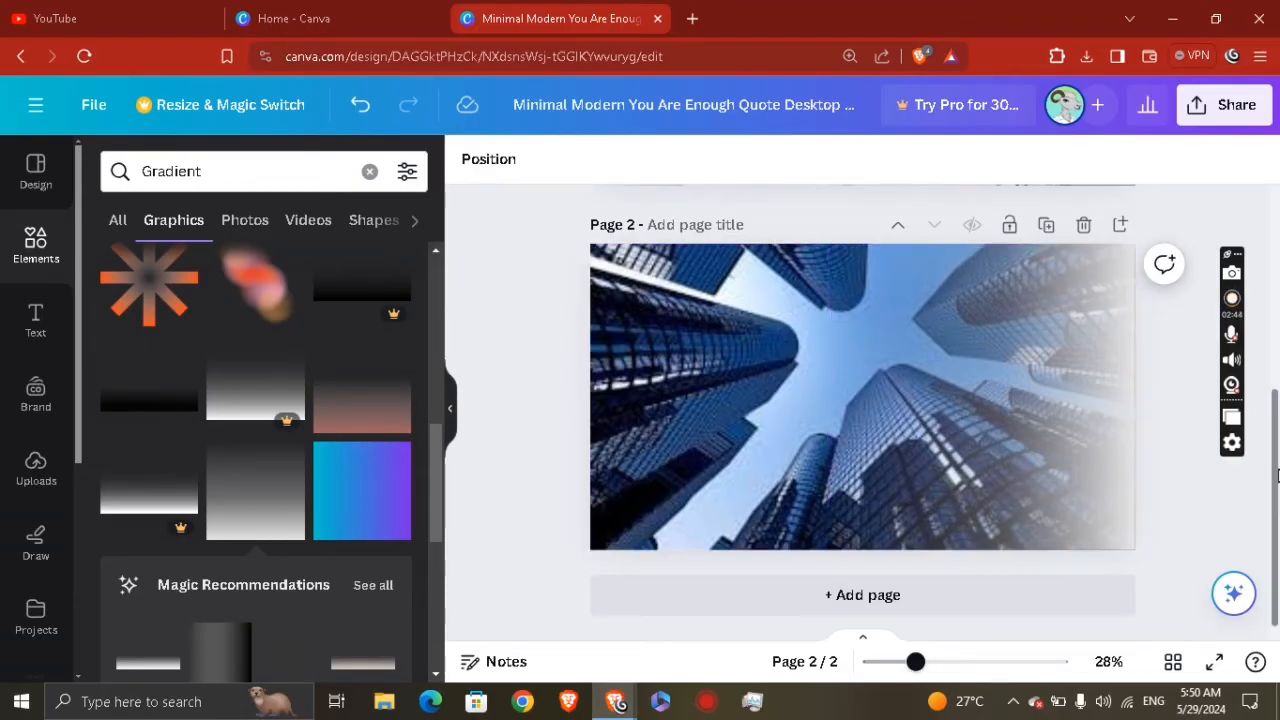
{"action": "left_click_drag", "start_coordinate": [1274, 448], "coordinate": [1276, 260]}
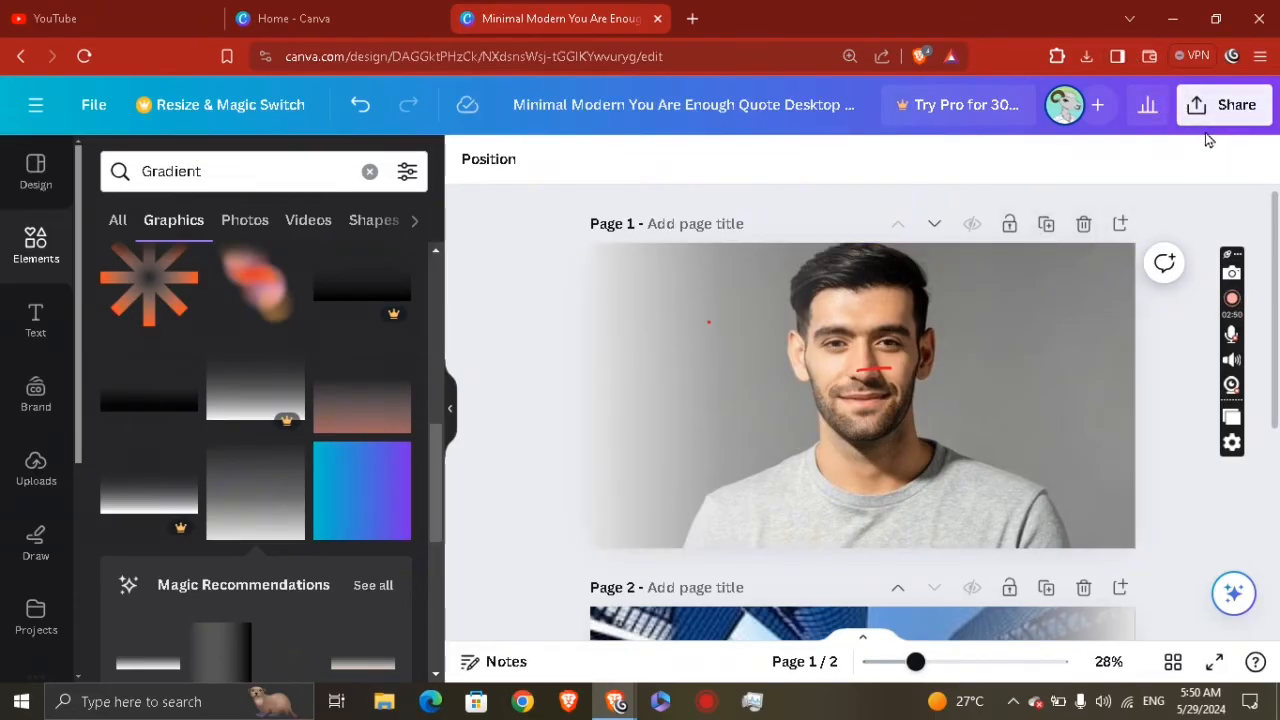
{"action": "left_click", "coordinate": [1226, 118]}
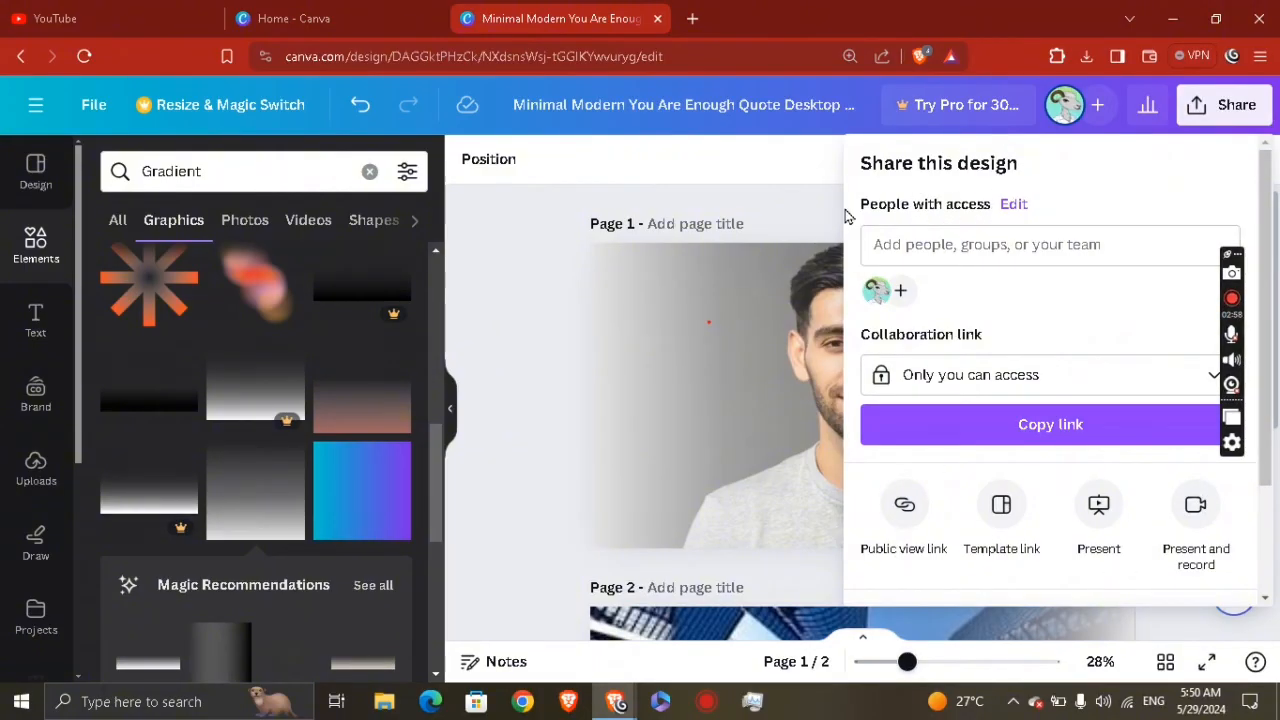
{"action": "left_click", "coordinate": [680, 397]}
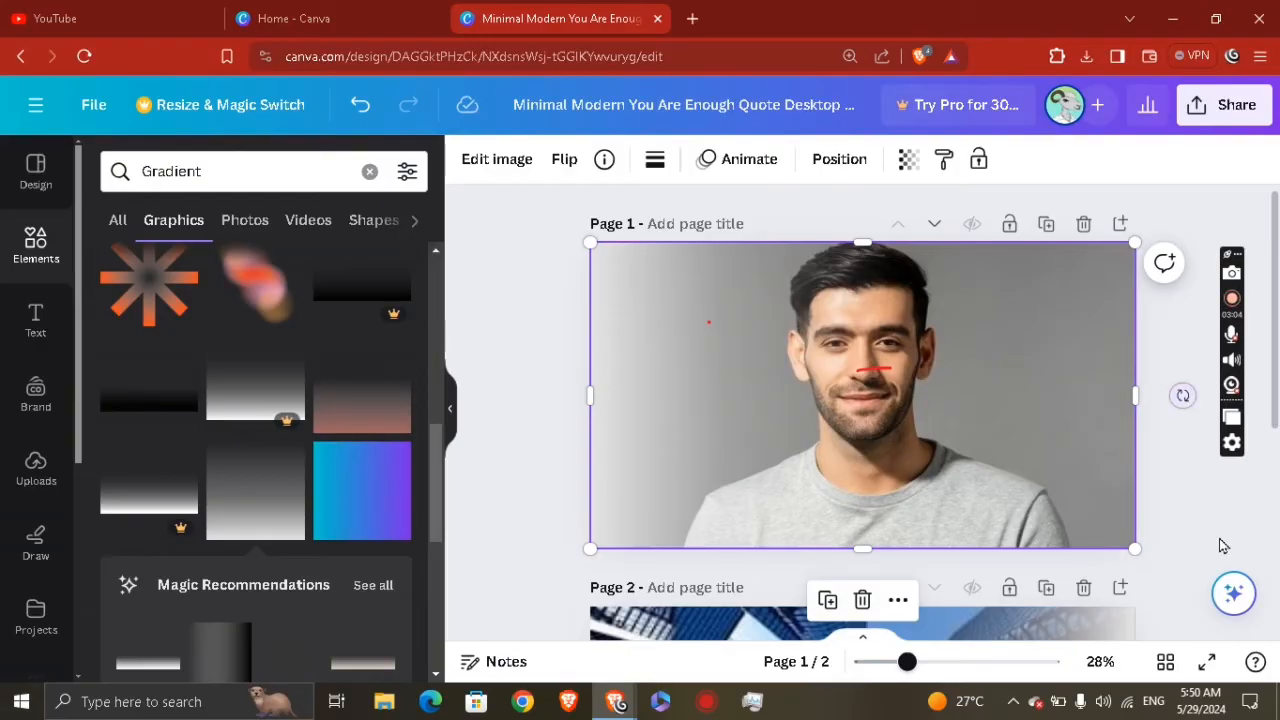
{"action": "left_click", "coordinate": [1194, 110]}
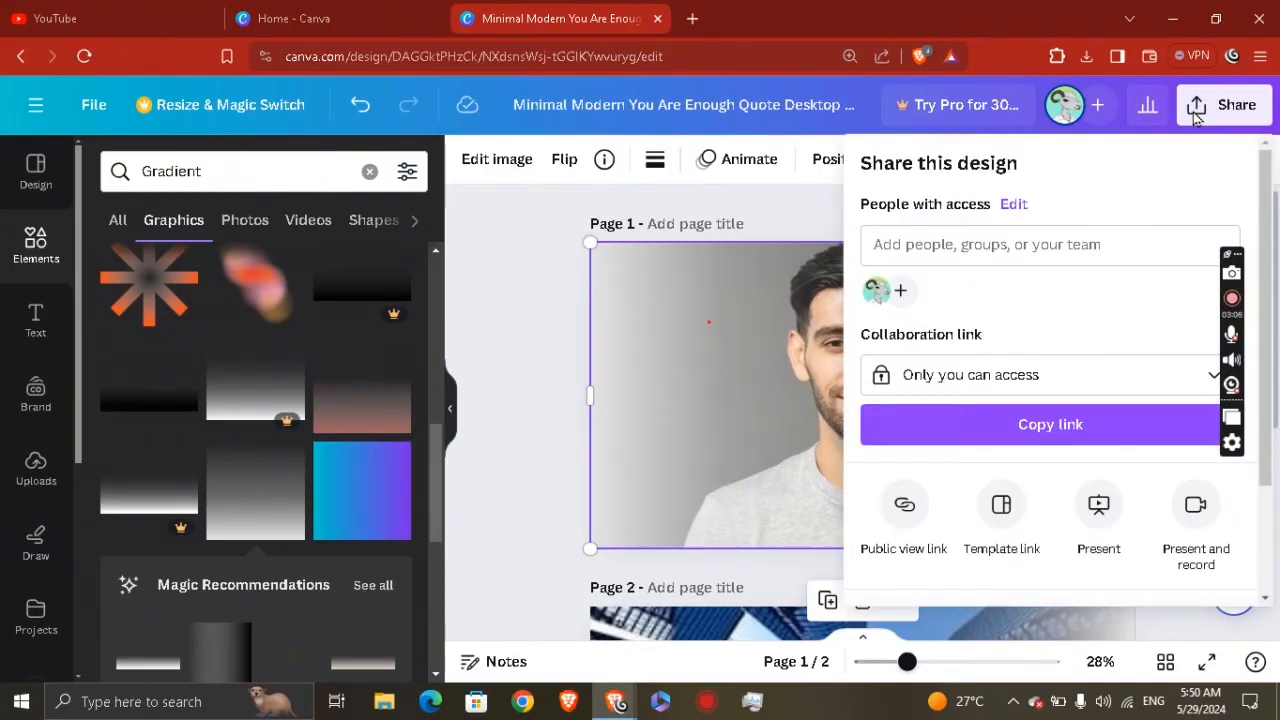
{"action": "scroll", "coordinate": [950, 537], "scroll_direction": "down", "scroll_amount": 2}
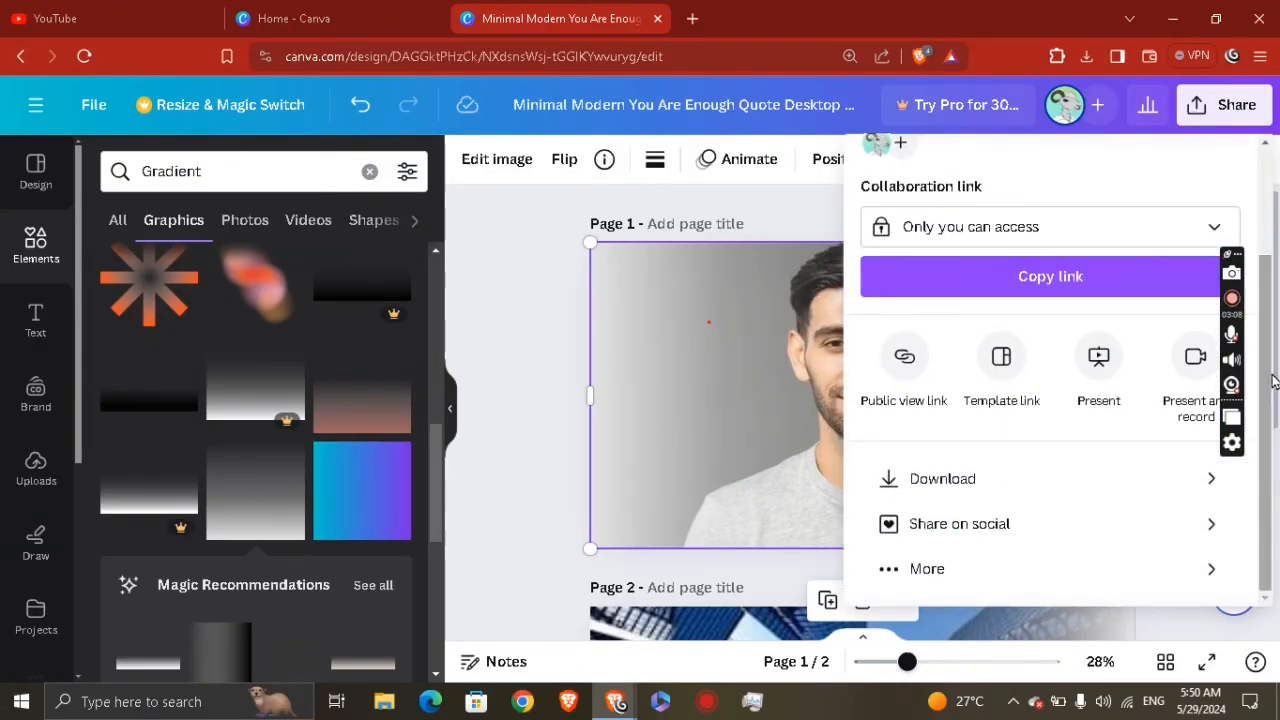
{"action": "left_click", "coordinate": [981, 482]}
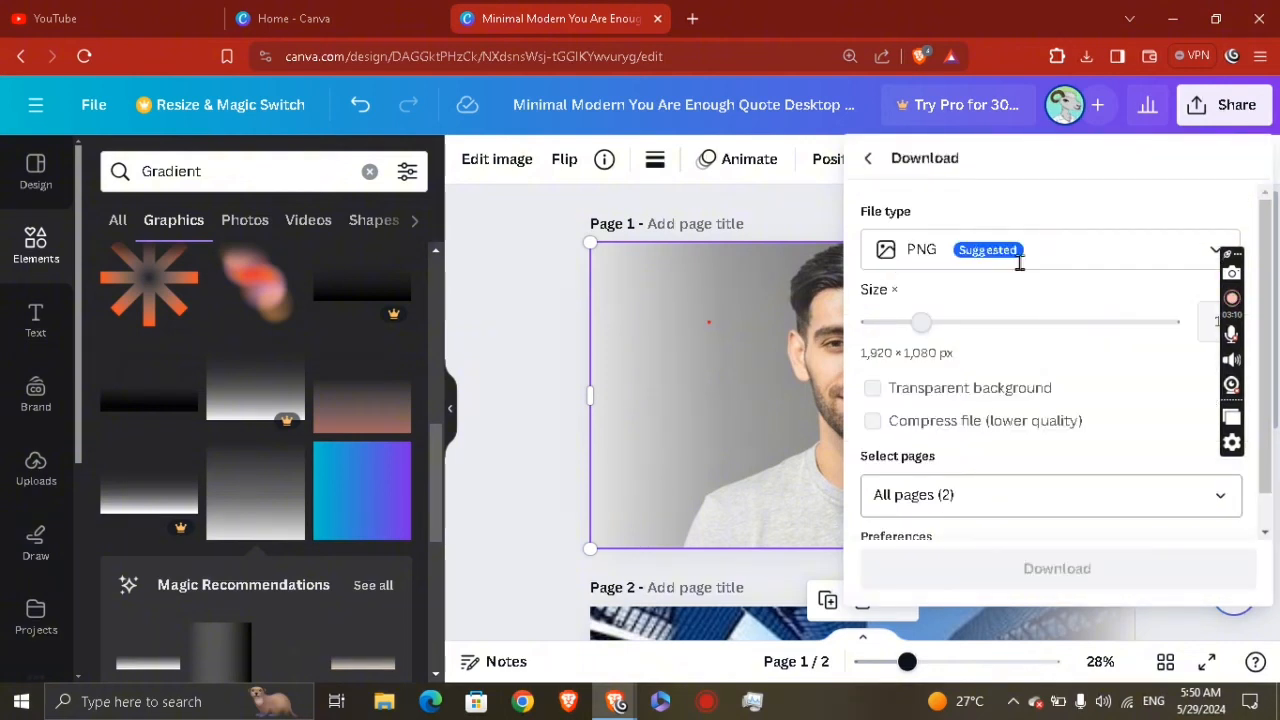
Step: Limit the download to page 1 and save it as a PNG in the Downloads folder under the suggested file name
{"action": "left_click", "coordinate": [974, 507]}
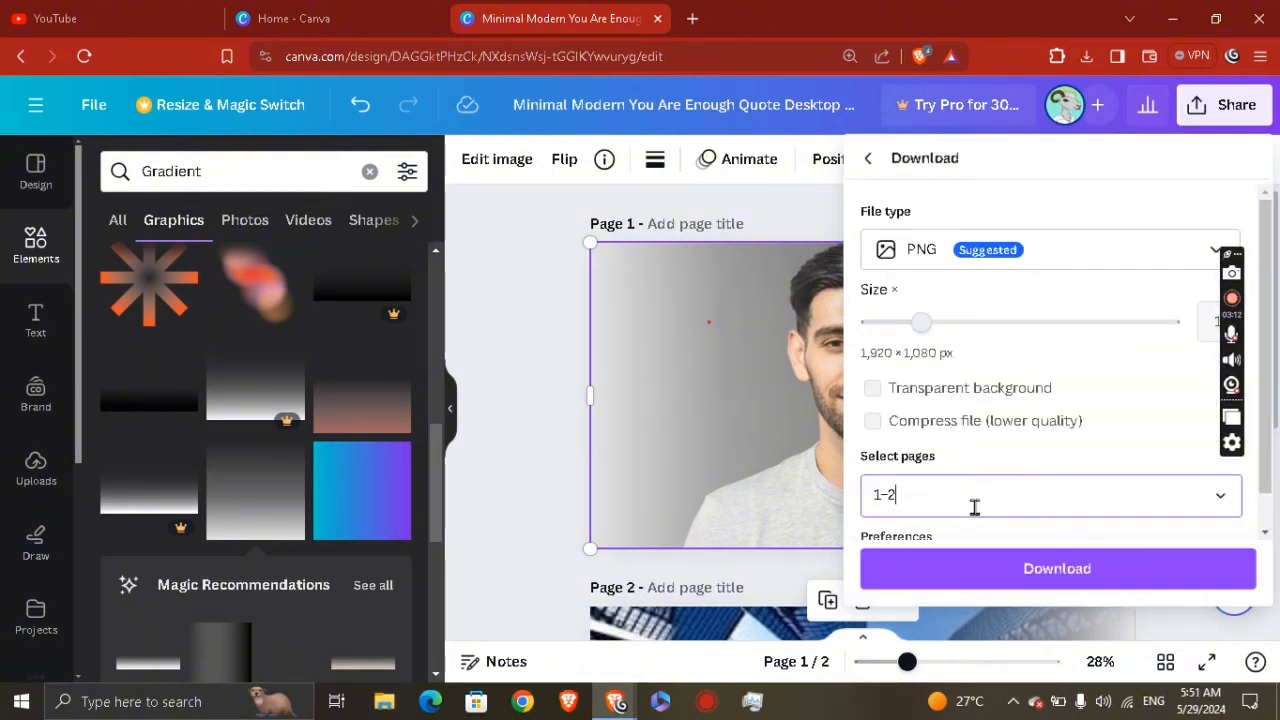
{"action": "left_click", "coordinate": [955, 316]}
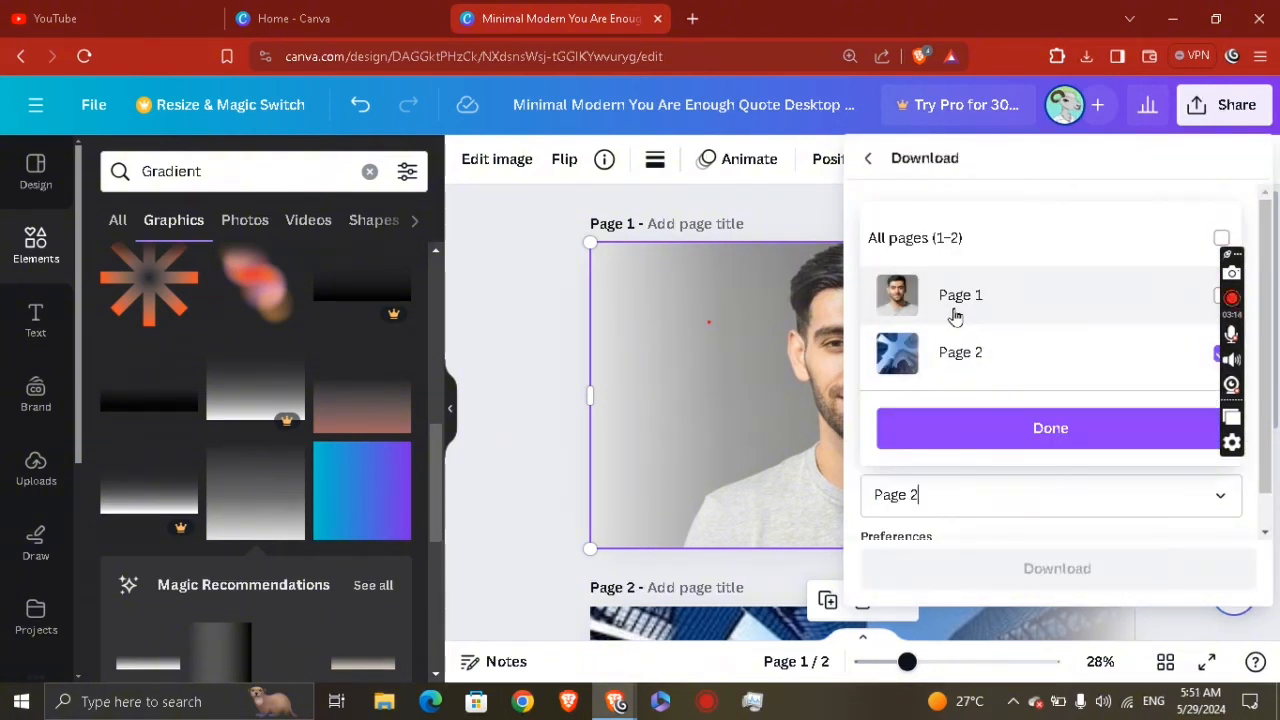
{"action": "left_click", "coordinate": [979, 321]}
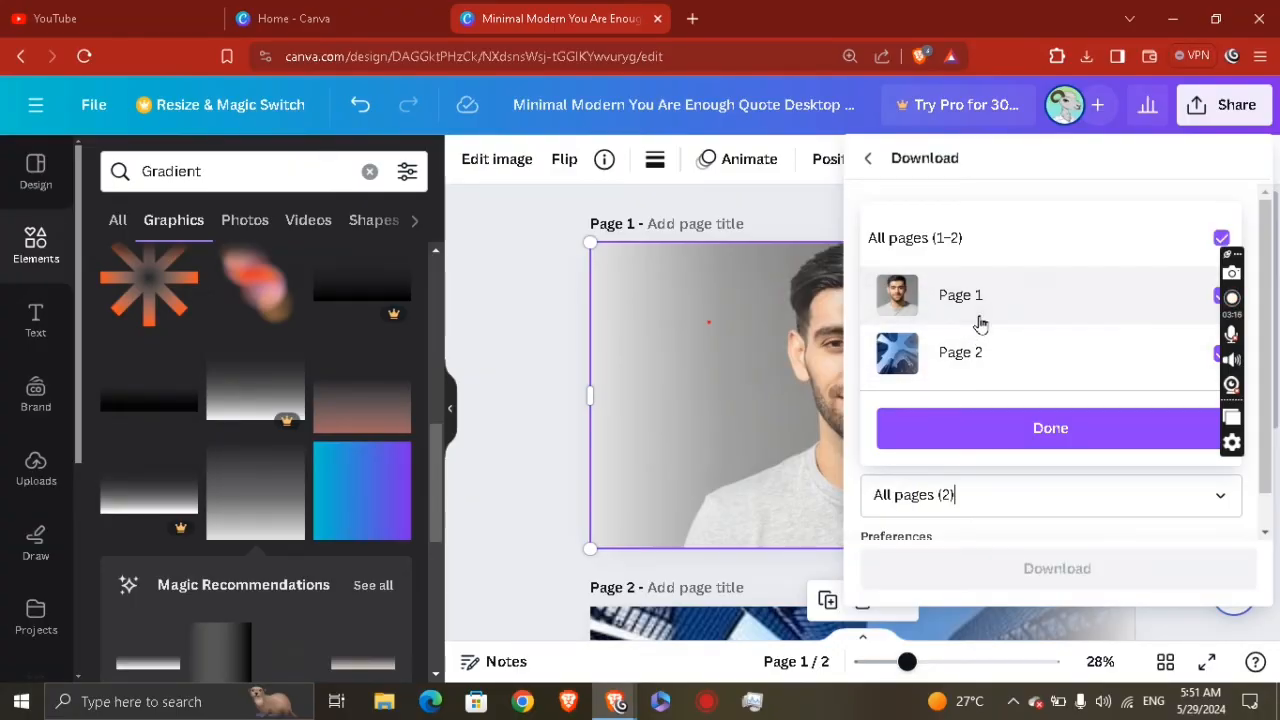
{"action": "left_click", "coordinate": [992, 364]}
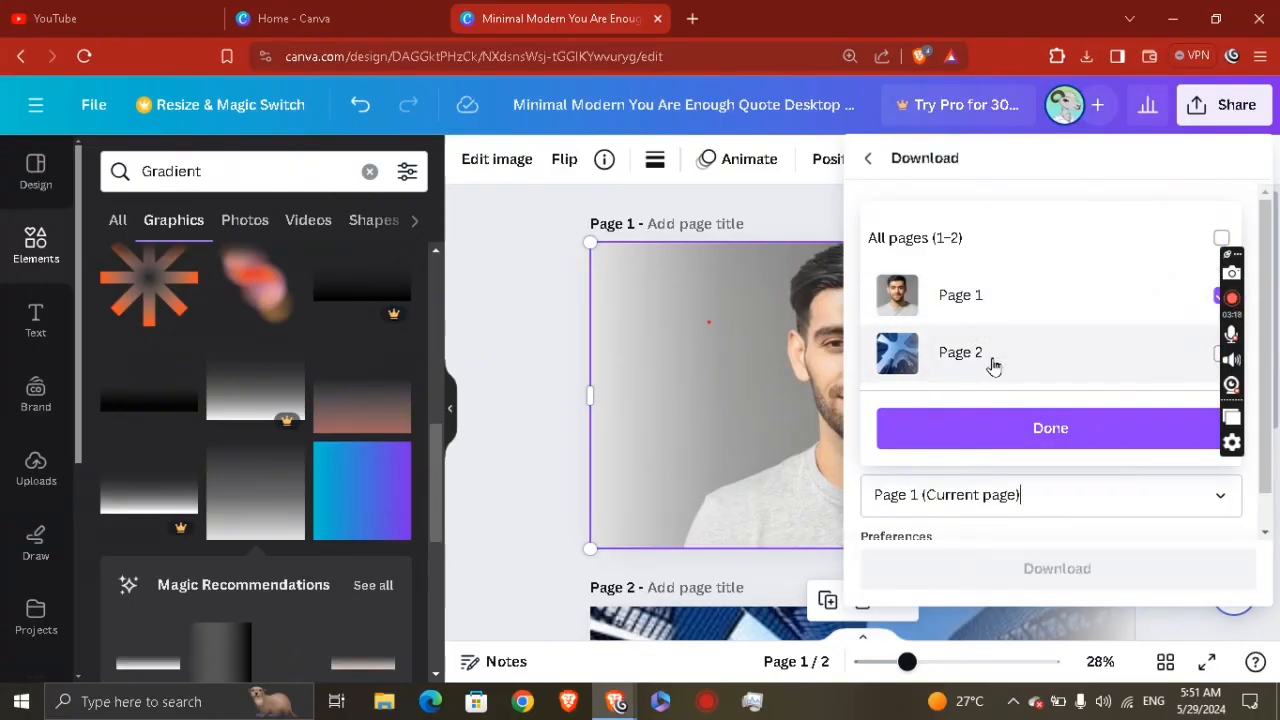
{"action": "left_click", "coordinate": [975, 583]}
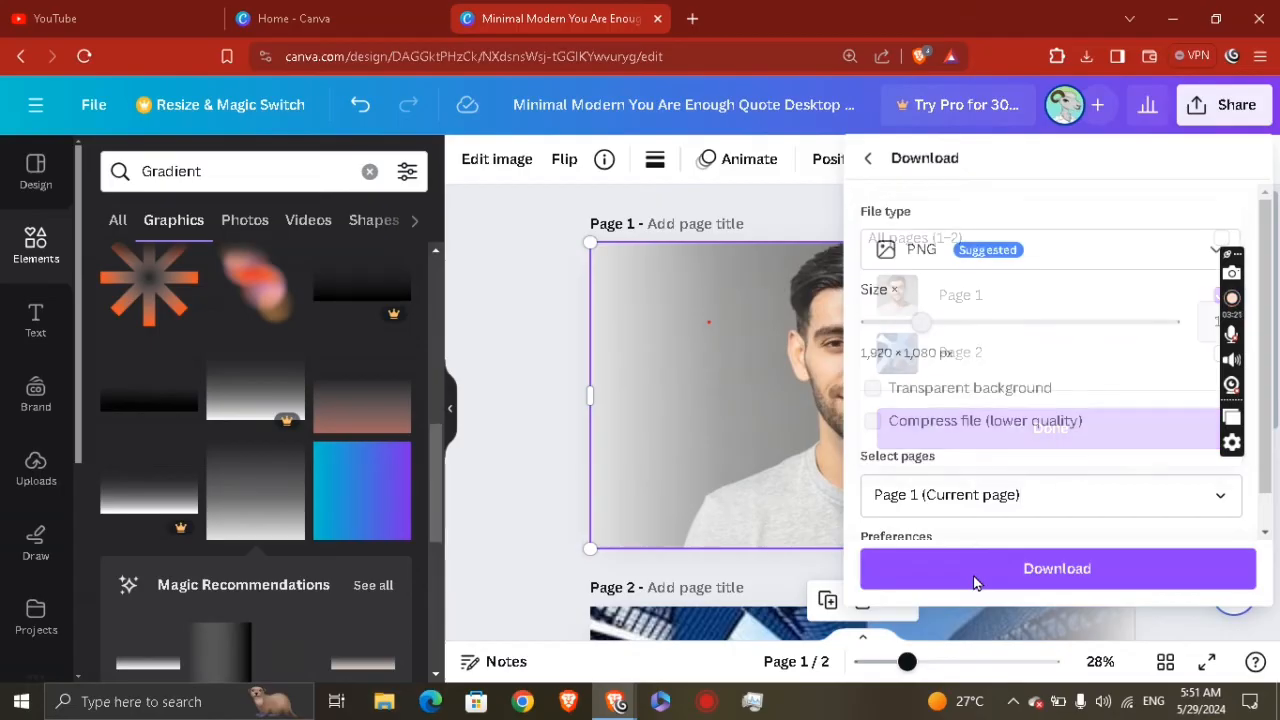
{"action": "left_click", "coordinate": [977, 582]}
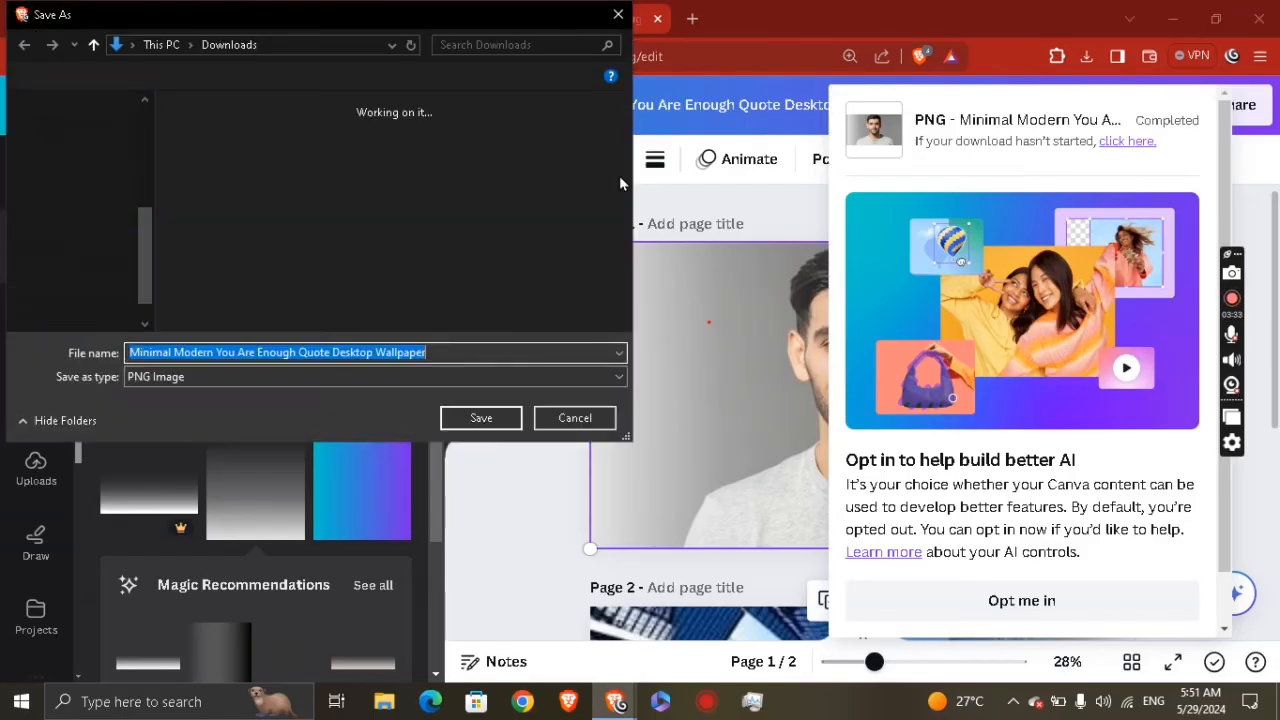
{"action": "key", "text": "Return"}
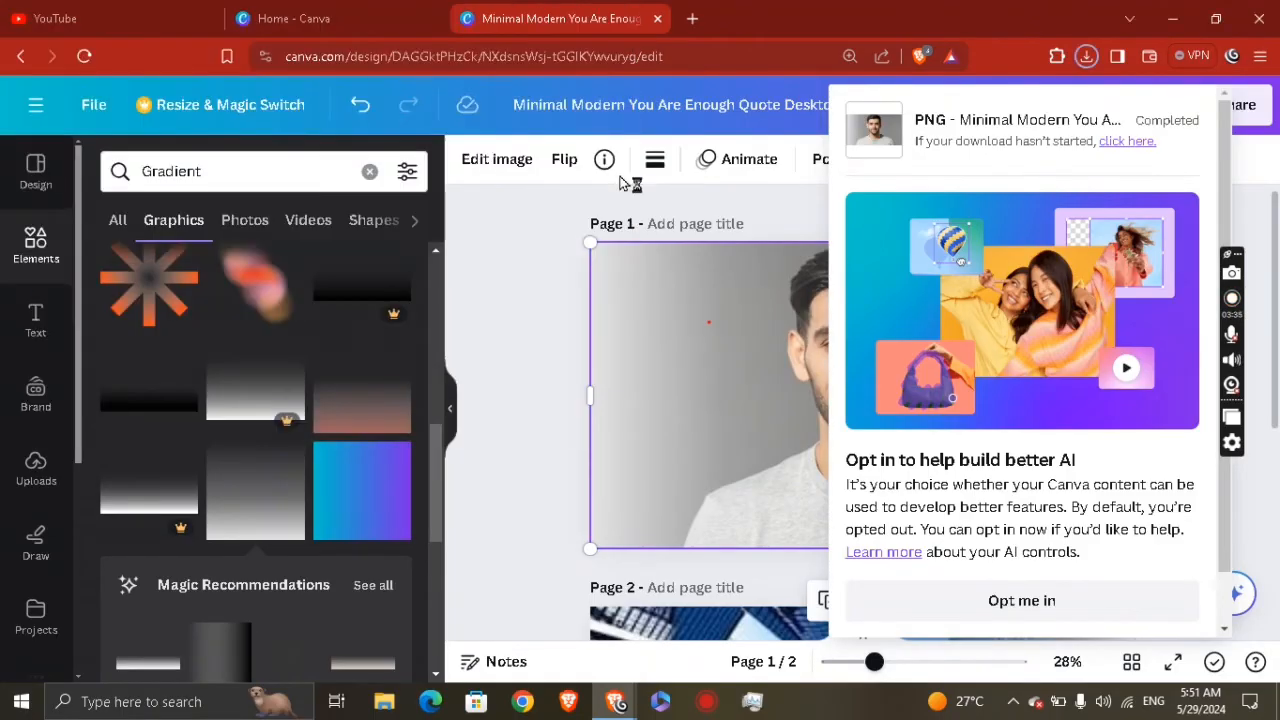
{"action": "left_click", "coordinate": [566, 222]}
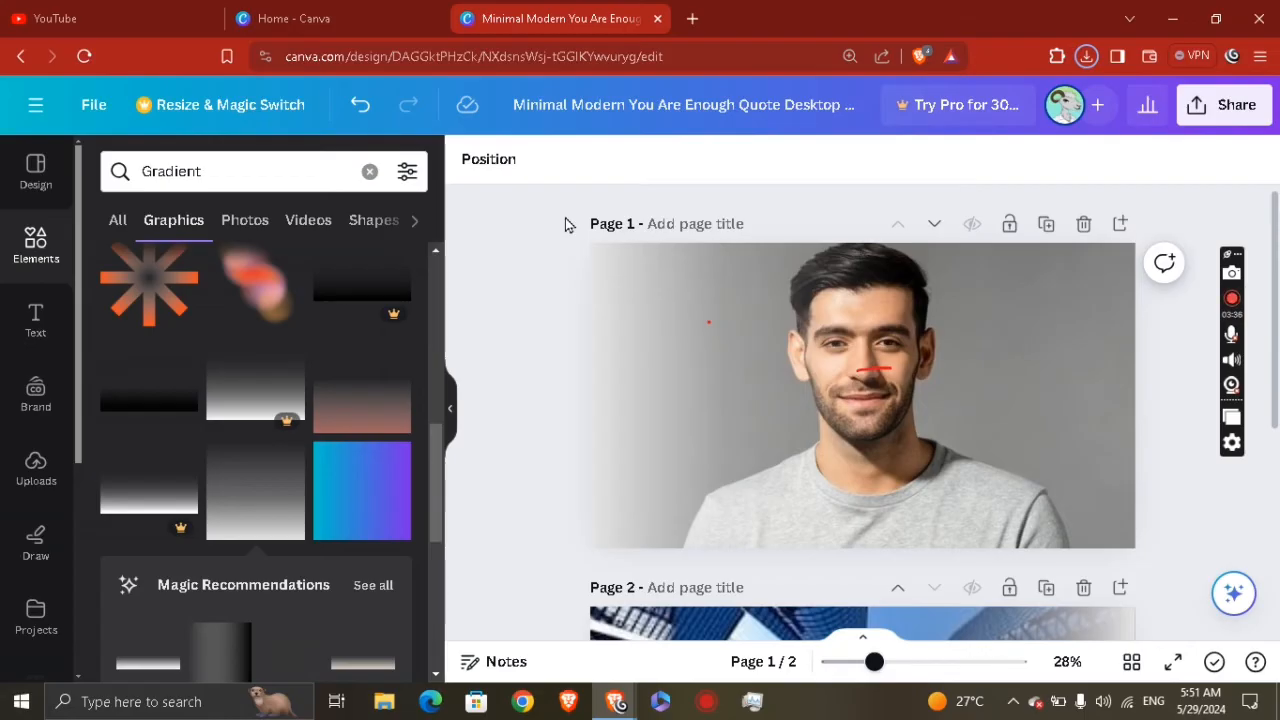
Step: Download only page 2 as a PNG and save it in the Downloads folder under the suggested file name
{"action": "left_click", "coordinate": [1214, 118]}
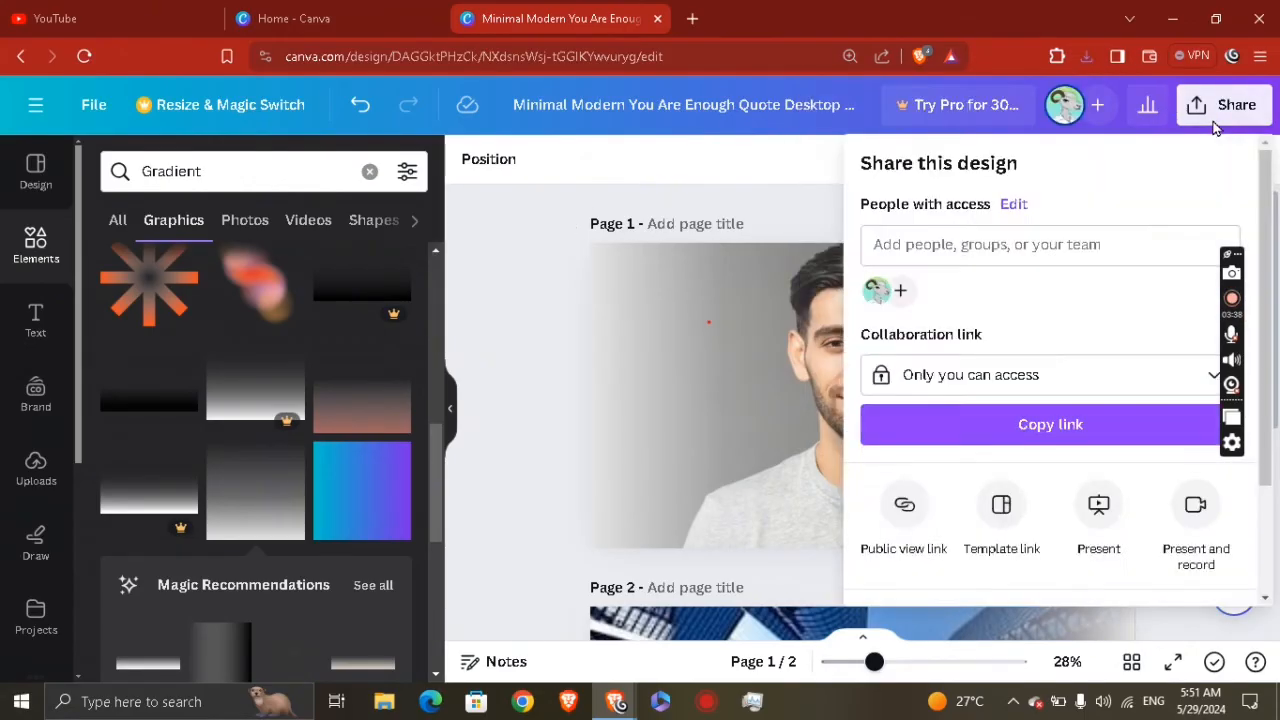
{"action": "scroll", "coordinate": [1250, 300], "scroll_direction": "down", "scroll_amount": 2}
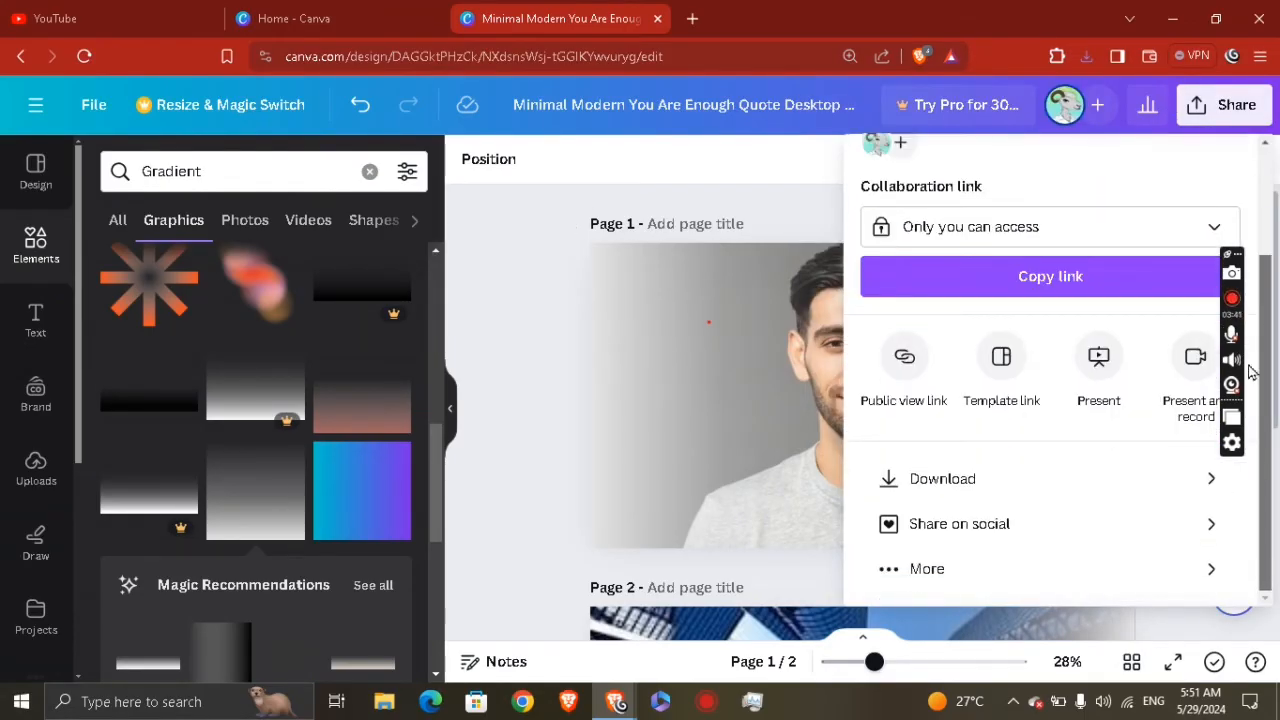
{"action": "left_click", "coordinate": [1013, 485]}
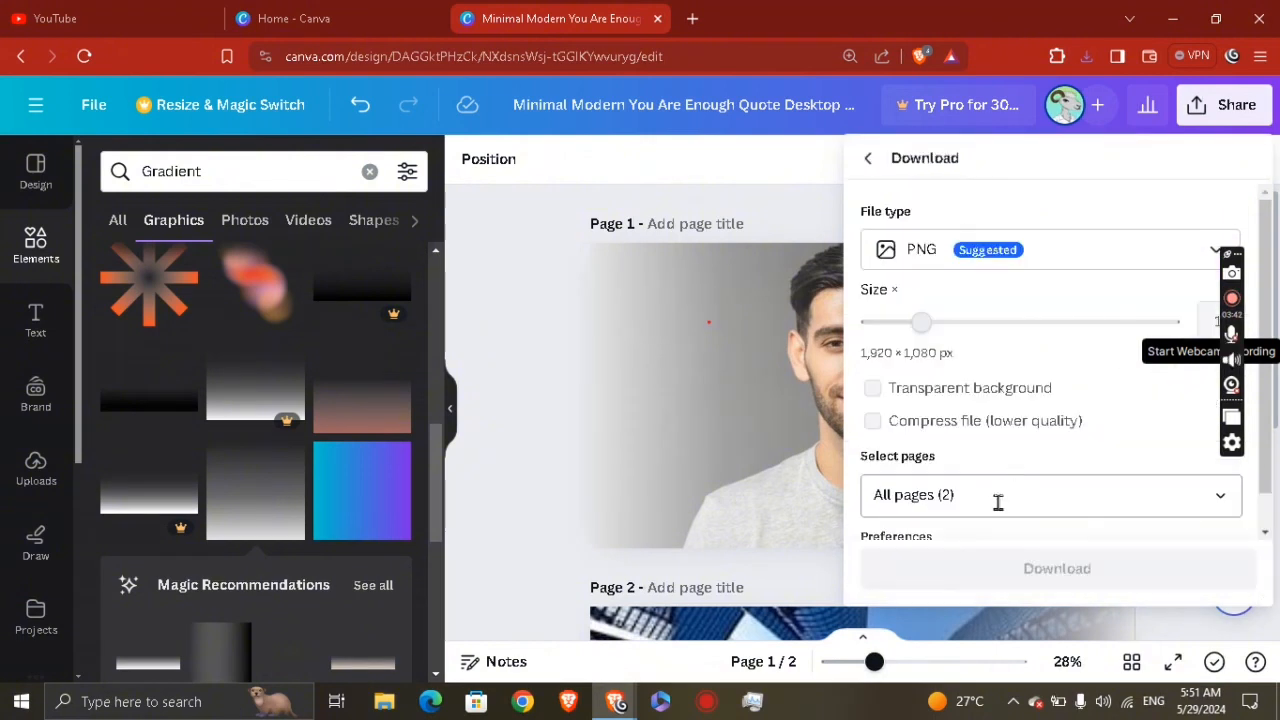
{"action": "left_click", "coordinate": [997, 495]}
{"action": "left_click", "coordinate": [1014, 318]}
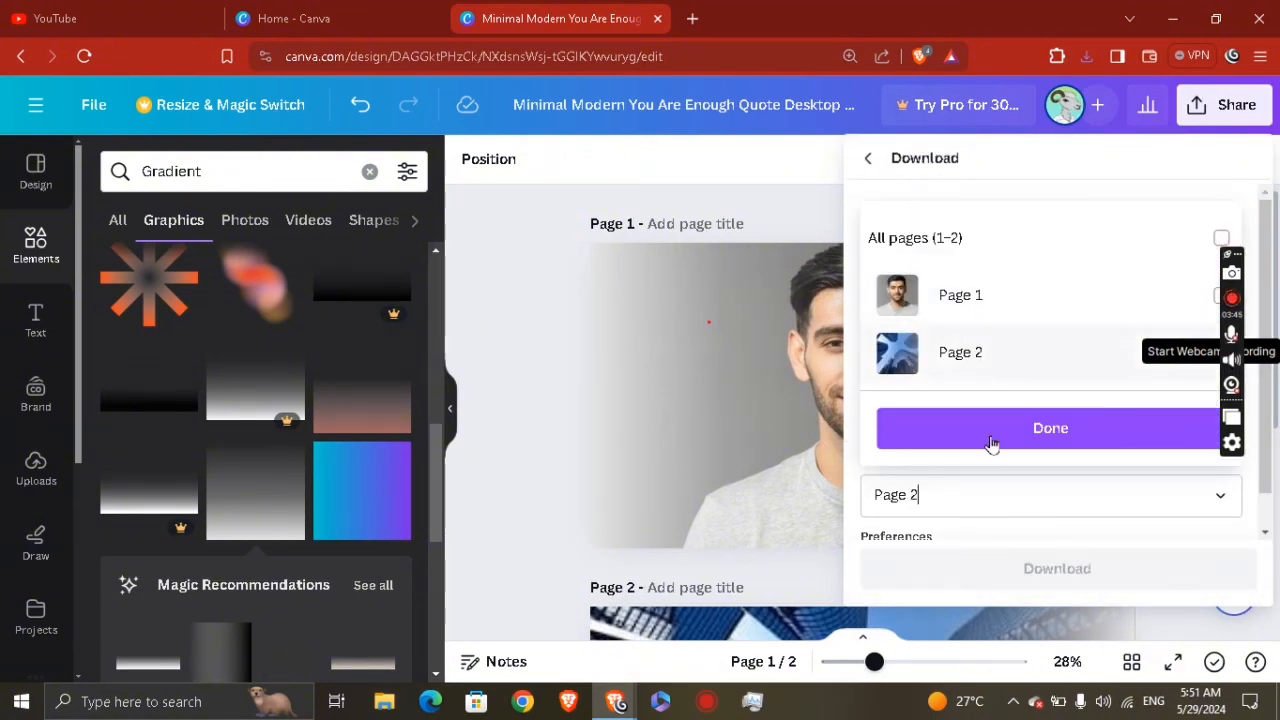
{"action": "left_click", "coordinate": [1012, 568]}
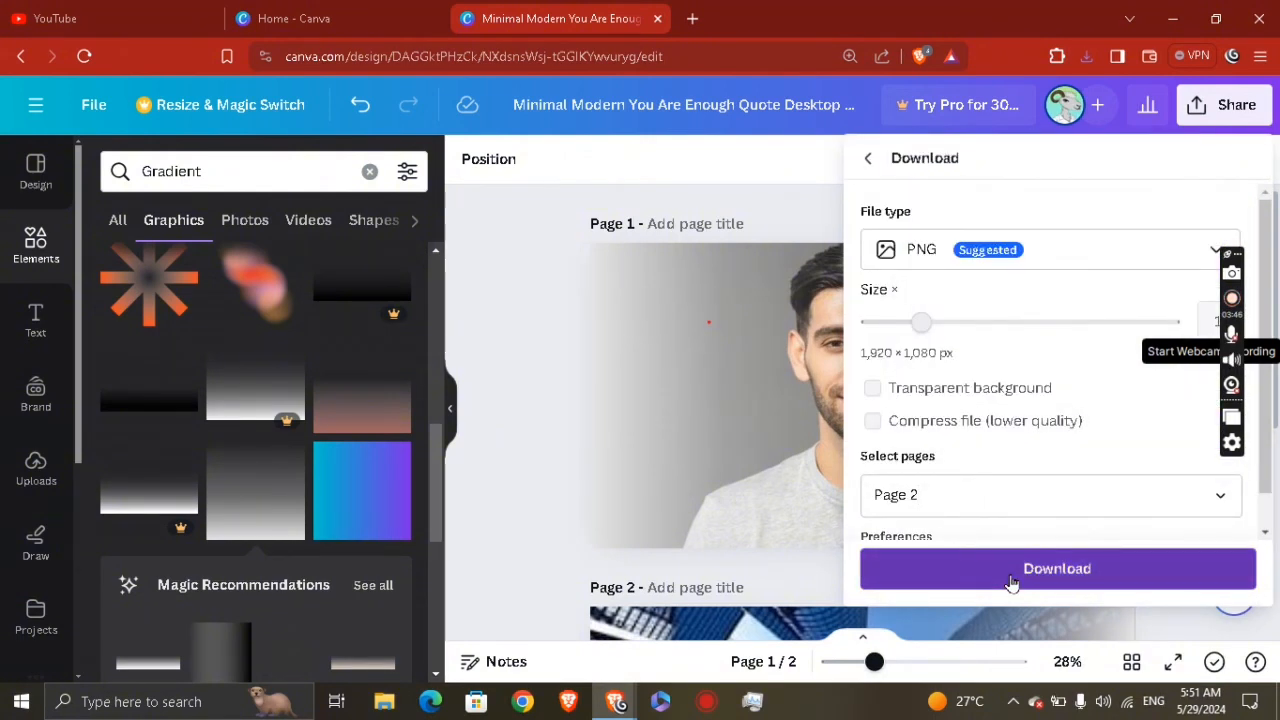
{"action": "left_click", "coordinate": [1012, 575]}
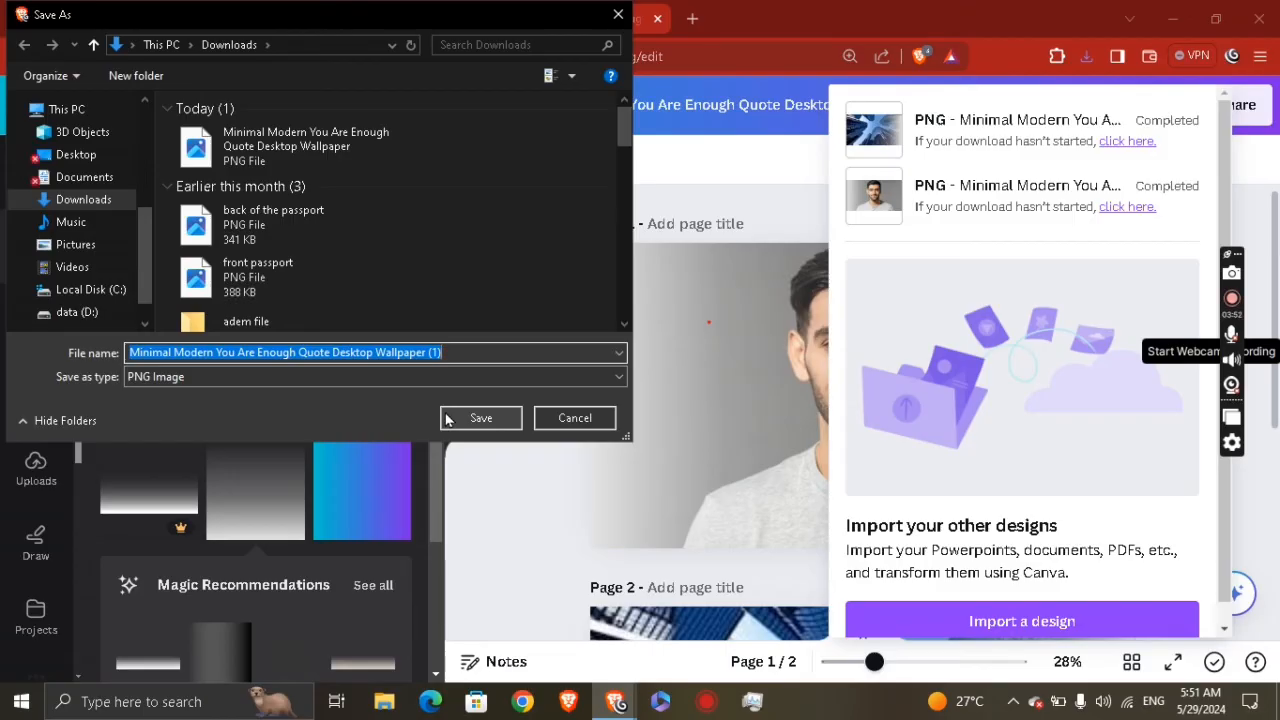
{"action": "left_click", "coordinate": [447, 418]}
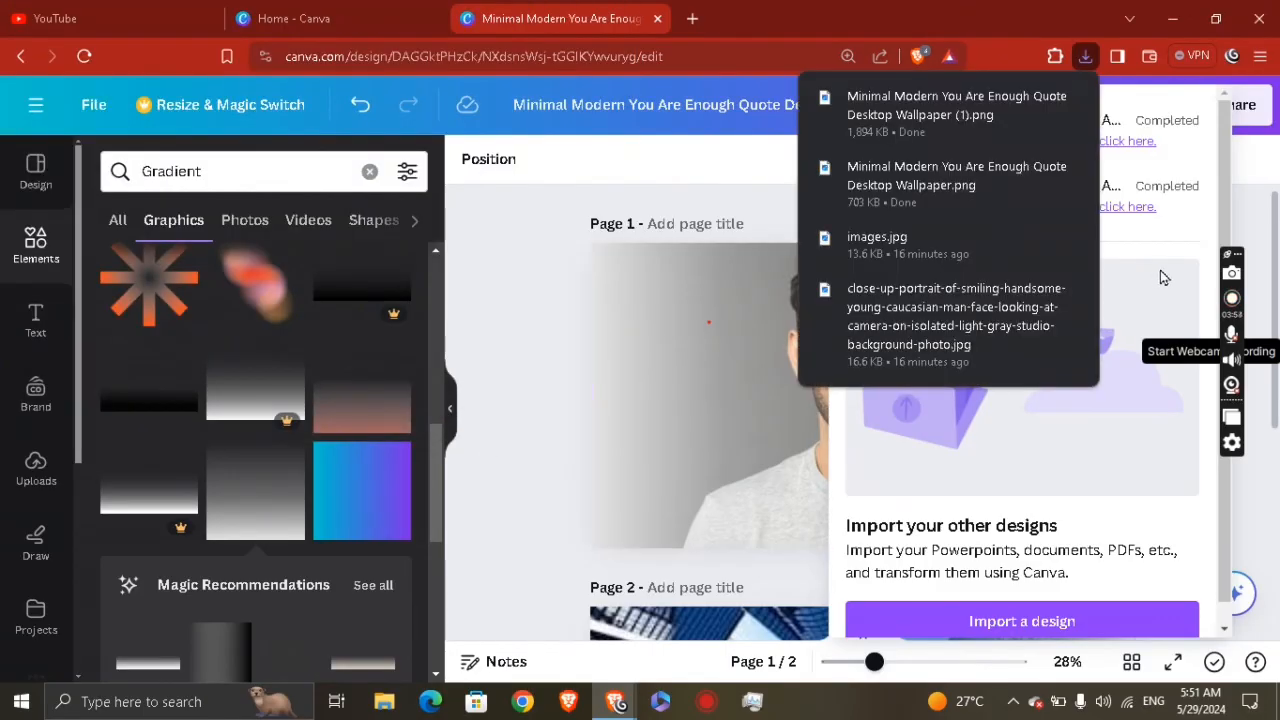
{"action": "left_click", "coordinate": [1258, 222]}
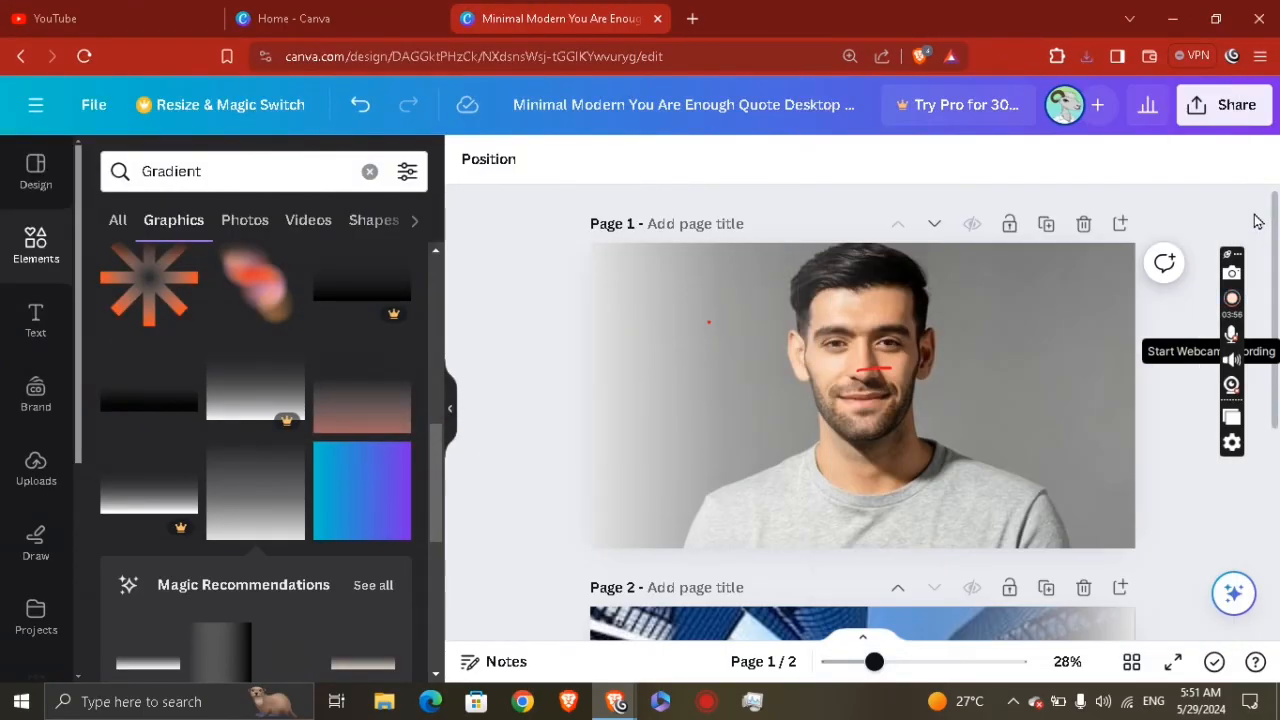
Step: Add a blank third page and upload the two exported PNGs, "Minimal Modern You Are Enough Quote Desktop Wallpaper (1)" and its namesake without "(1)"
{"action": "scroll", "coordinate": [870, 500], "scroll_direction": "down", "scroll_amount": 4}
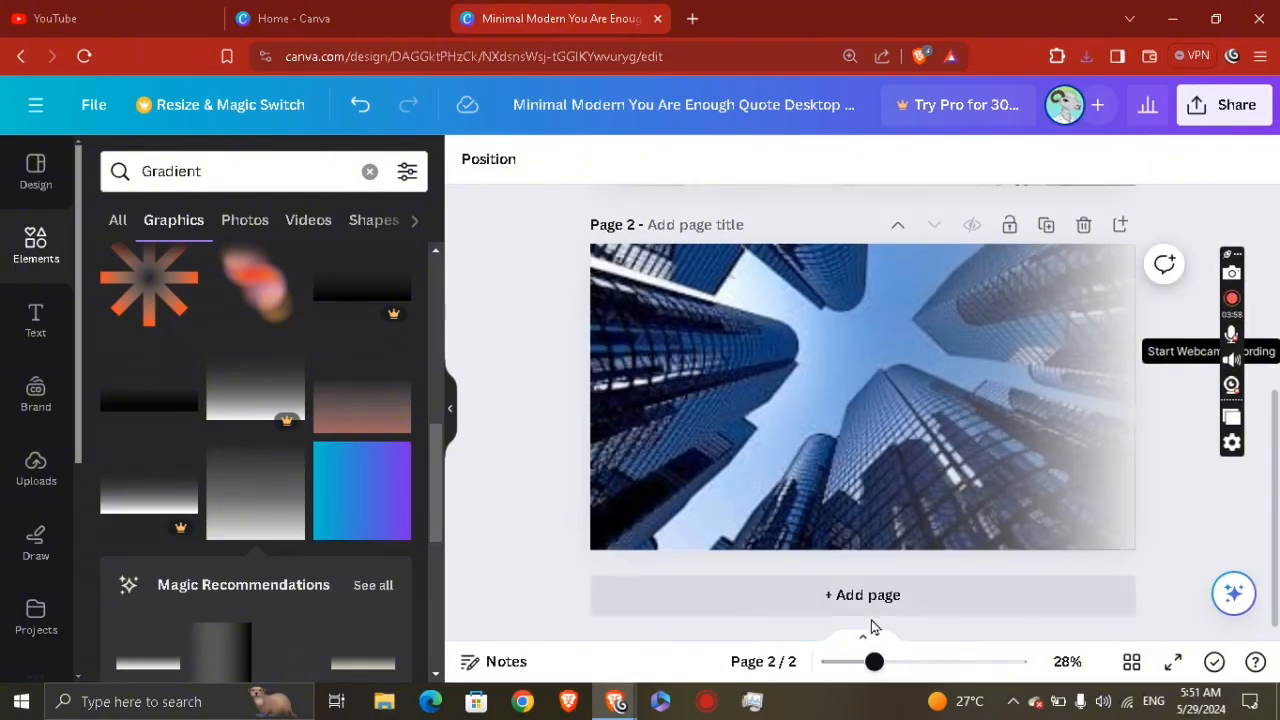
{"action": "left_click", "coordinate": [877, 594]}
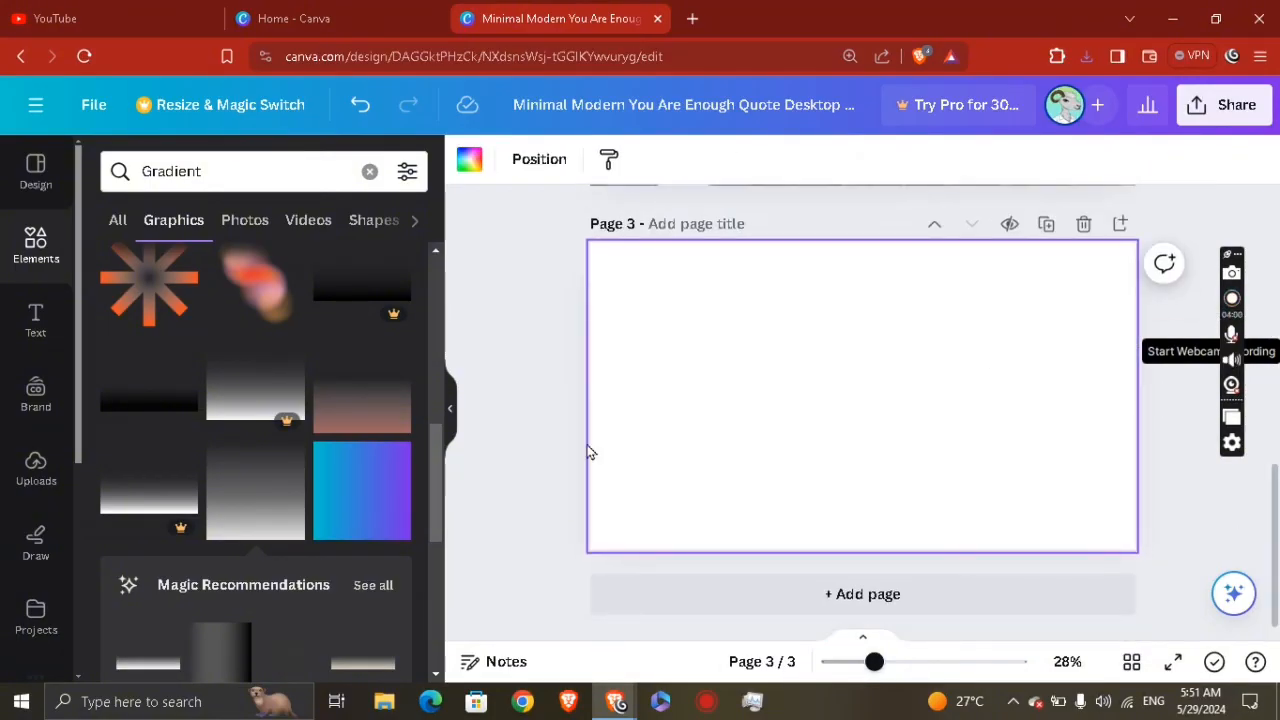
{"action": "left_click", "coordinate": [35, 465]}
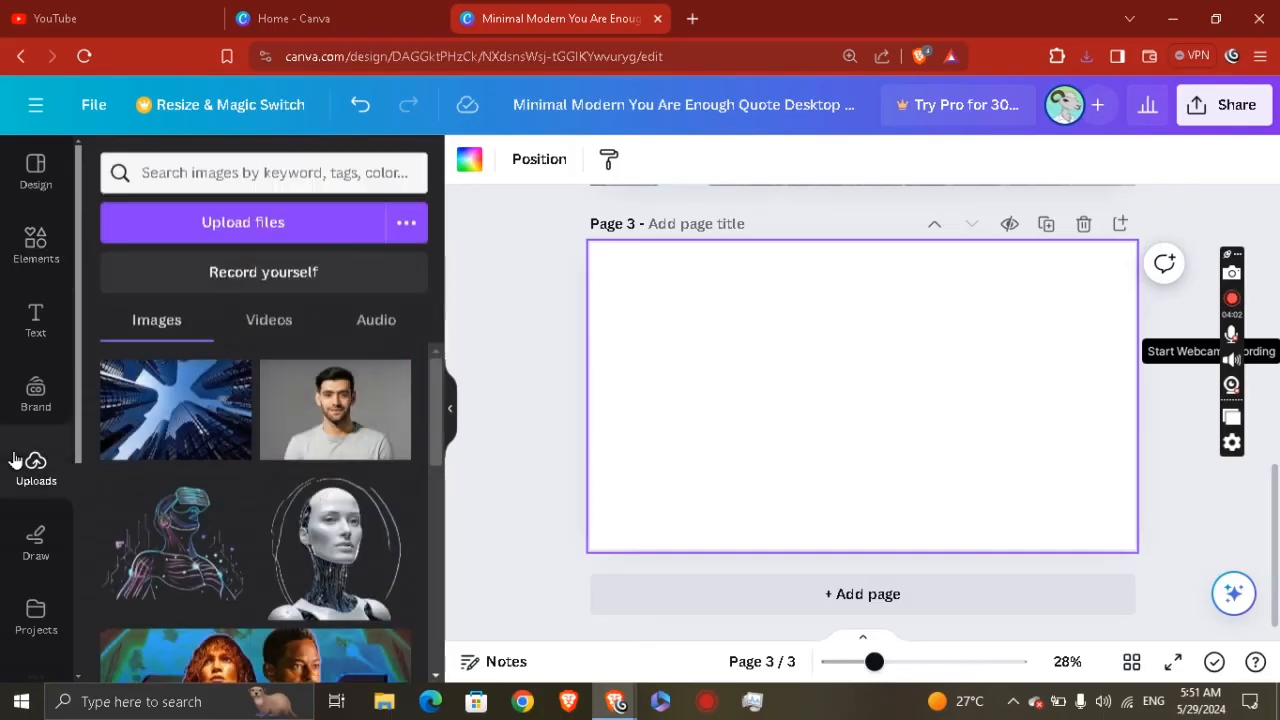
{"action": "left_click", "coordinate": [262, 216]}
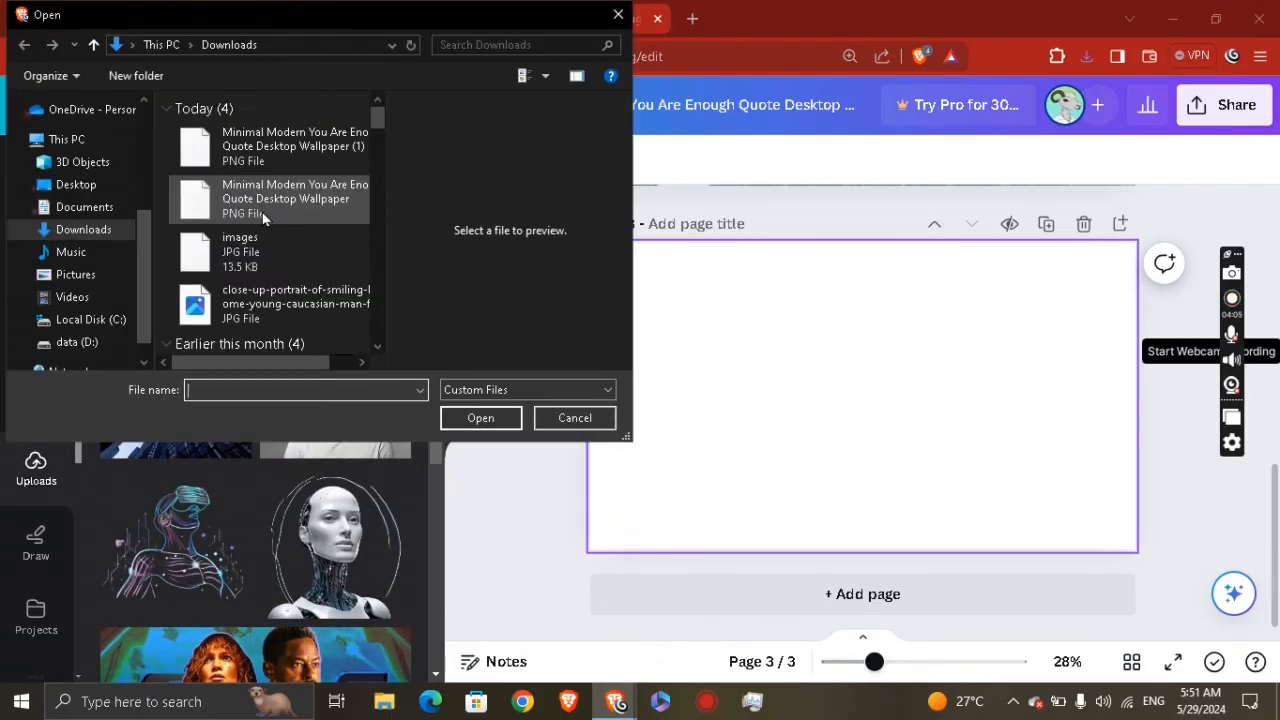
{"action": "double_click", "coordinate": [293, 155]}
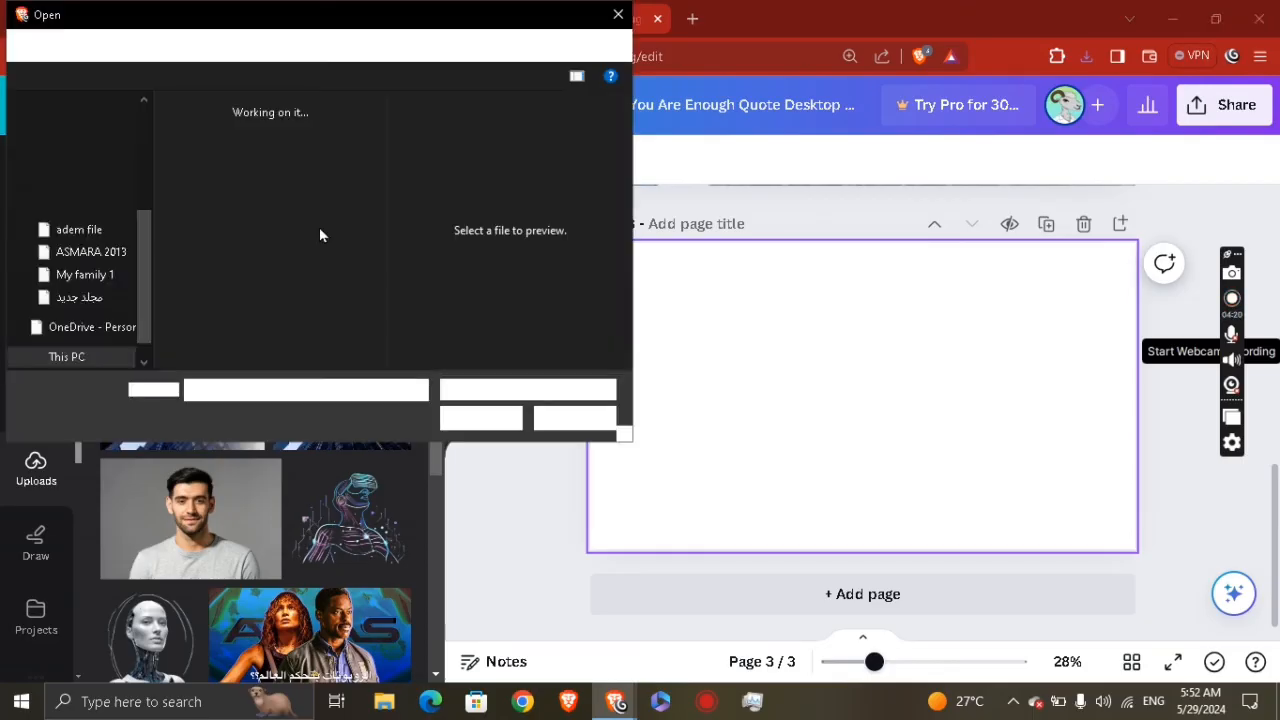
{"action": "double_click", "coordinate": [295, 205]}
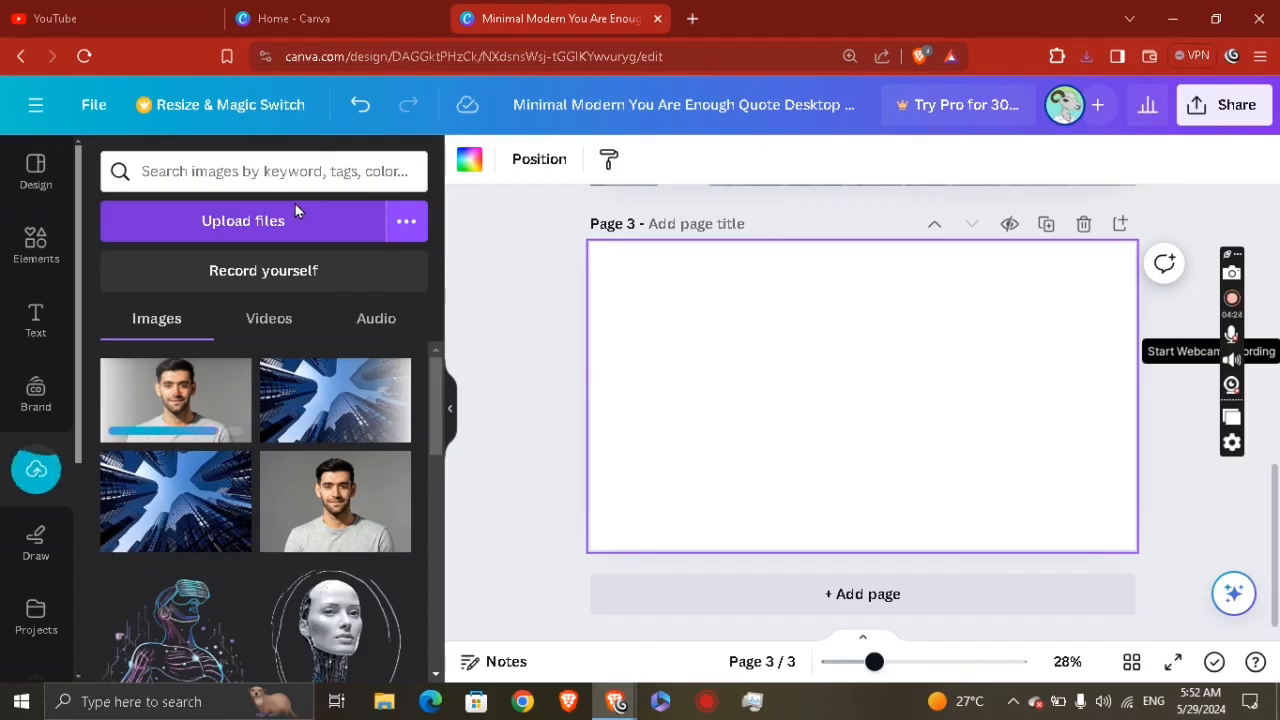
Step: Place the uploaded faded skyscraper image on page 3 and enlarge it to cover nearly the whole page
{"action": "mouse_move", "coordinate": [365, 466]}
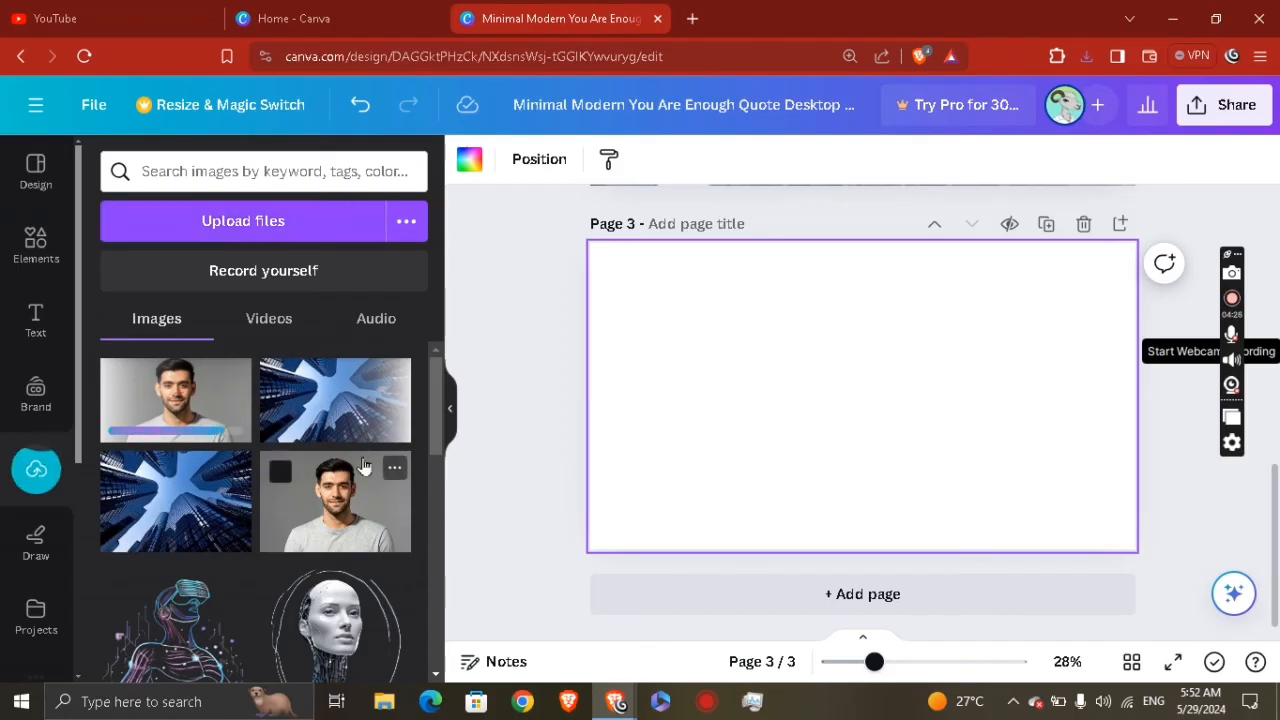
{"action": "left_click", "coordinate": [323, 403]}
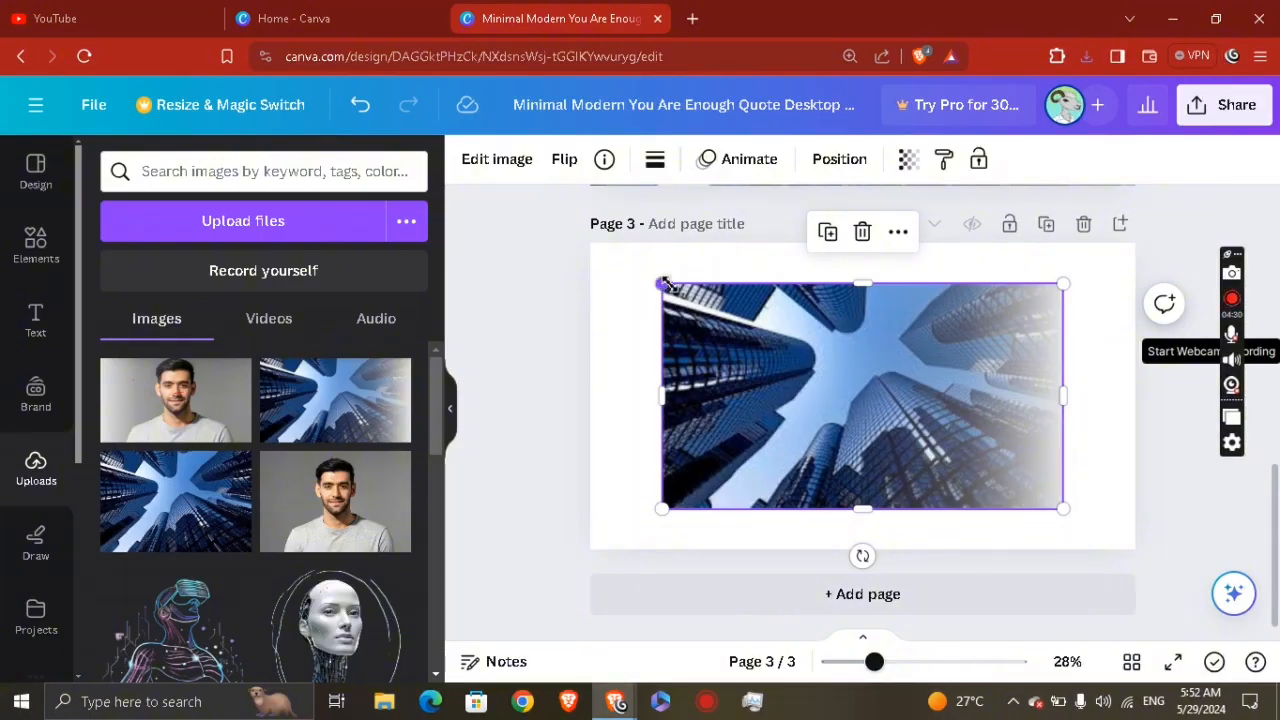
{"action": "left_click_drag", "start_coordinate": [662, 284], "coordinate": [598, 246]}
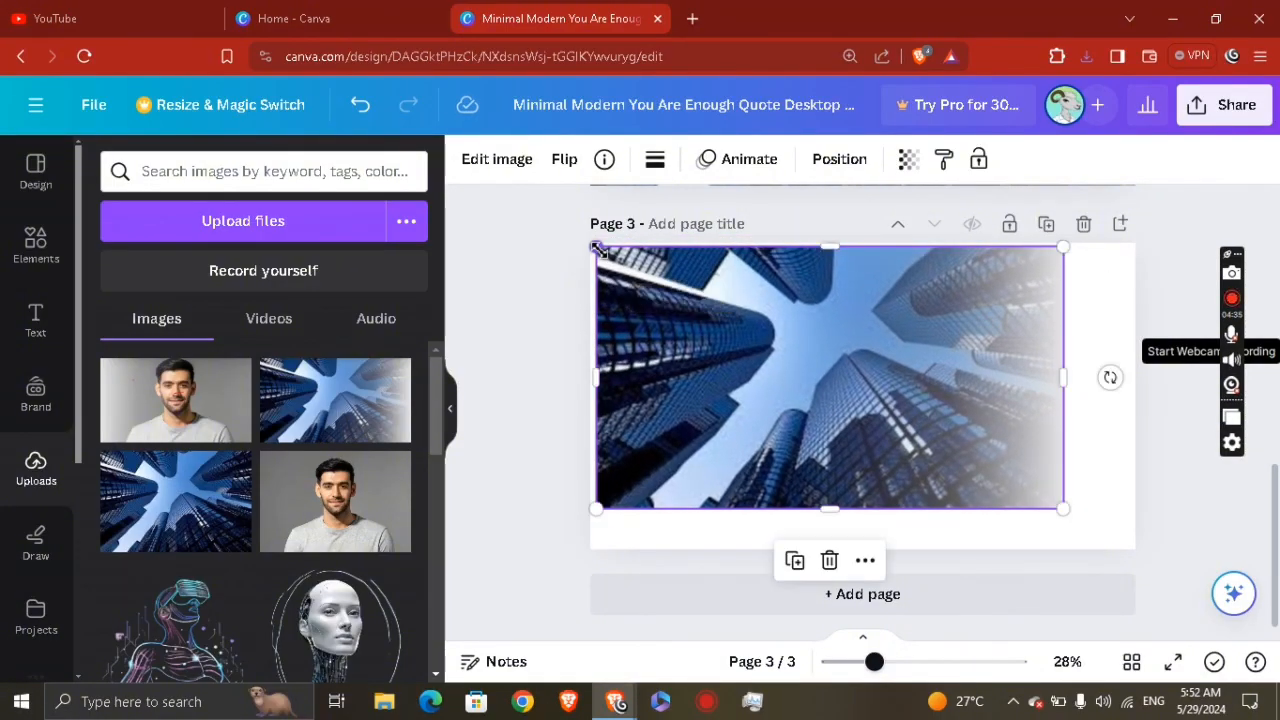
{"action": "left_click_drag", "start_coordinate": [1063, 509], "coordinate": [1138, 547]}
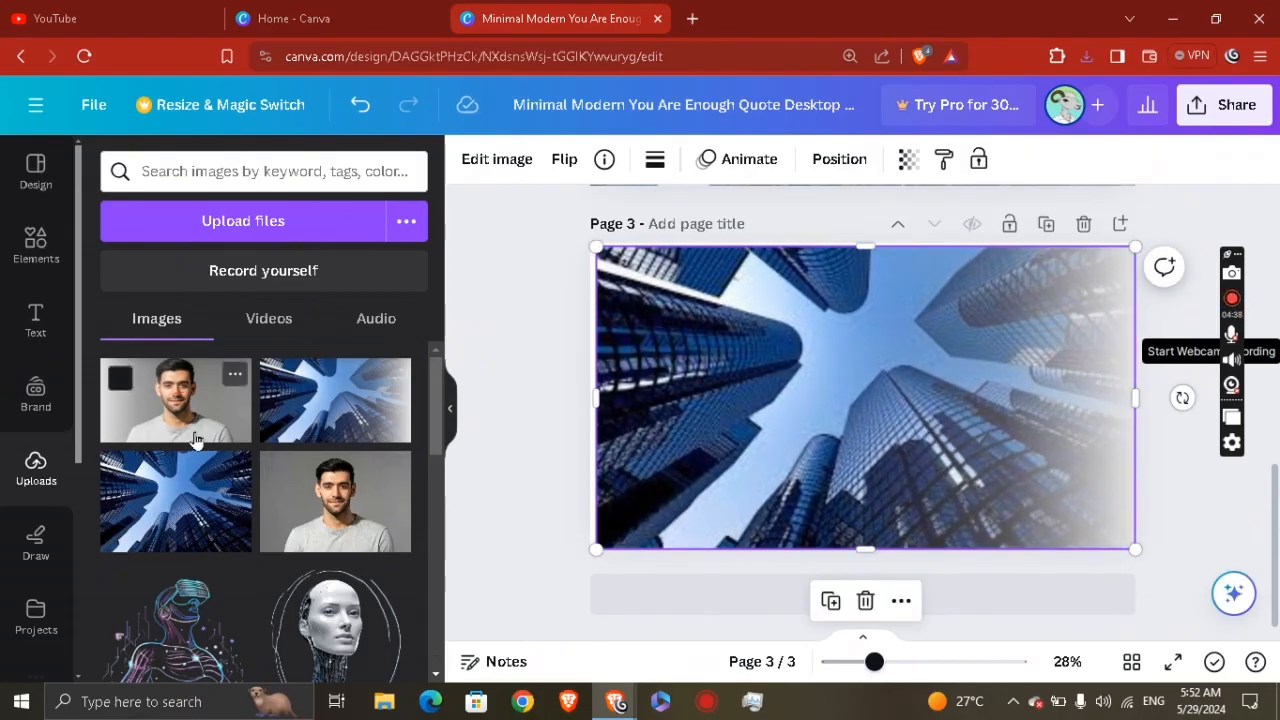
Step: Place the uploaded faded portrait over the skyscraper image on page 3, enlarged to the same size
{"action": "left_click", "coordinate": [196, 440]}
{"action": "left_click_drag", "start_coordinate": [660, 284], "coordinate": [597, 249]}
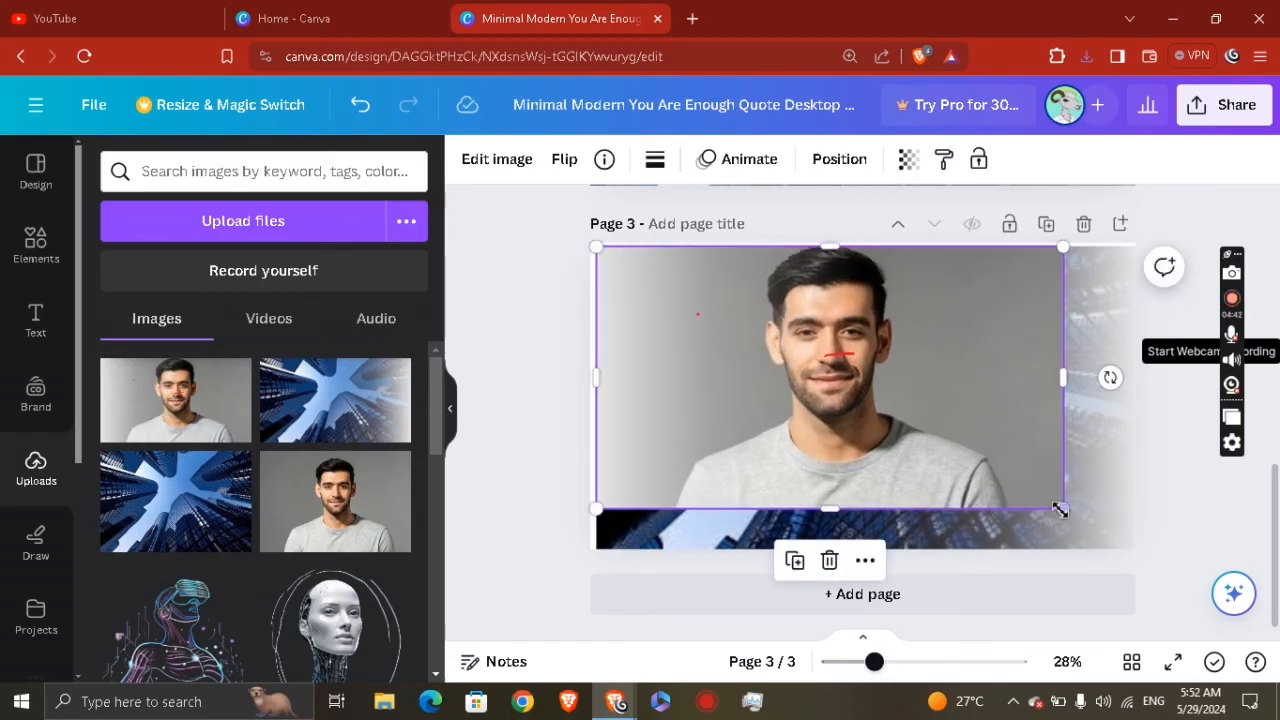
{"action": "left_click_drag", "start_coordinate": [1066, 510], "coordinate": [1135, 549]}
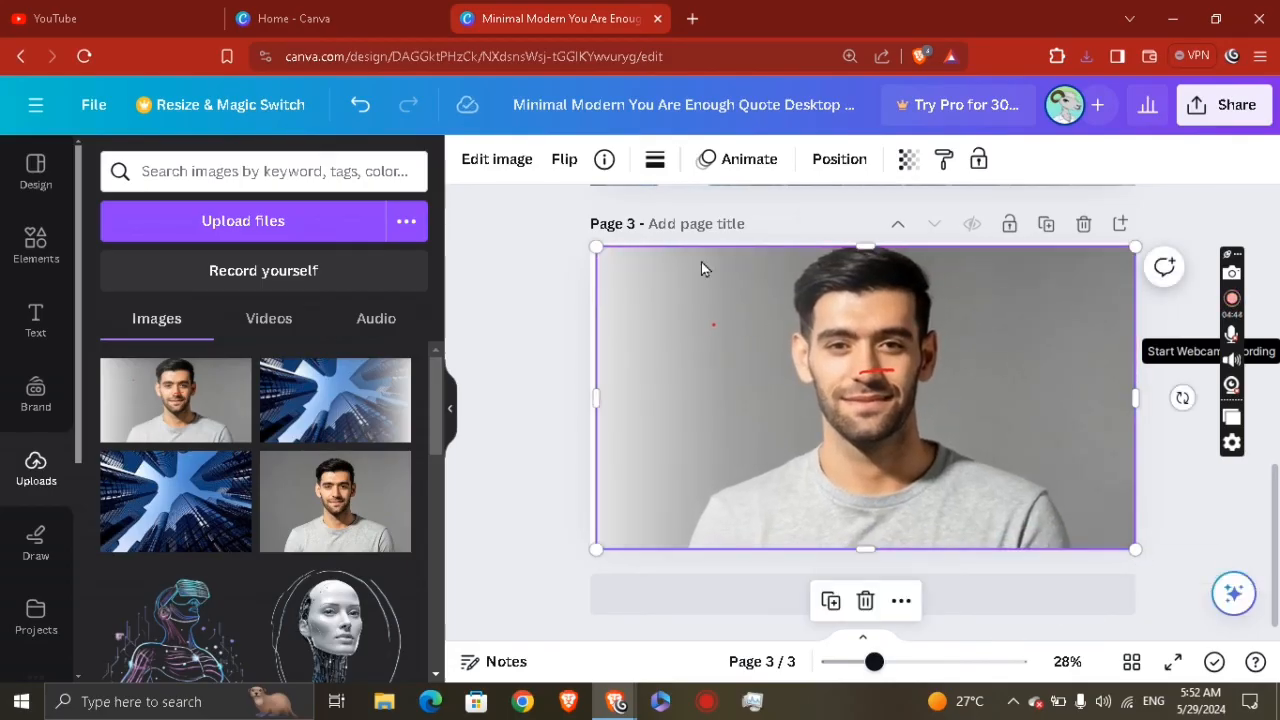
Step: Reduce the portrait's opacity to about half so it blends with the skyscraper image beneath
{"action": "left_click", "coordinate": [906, 161]}
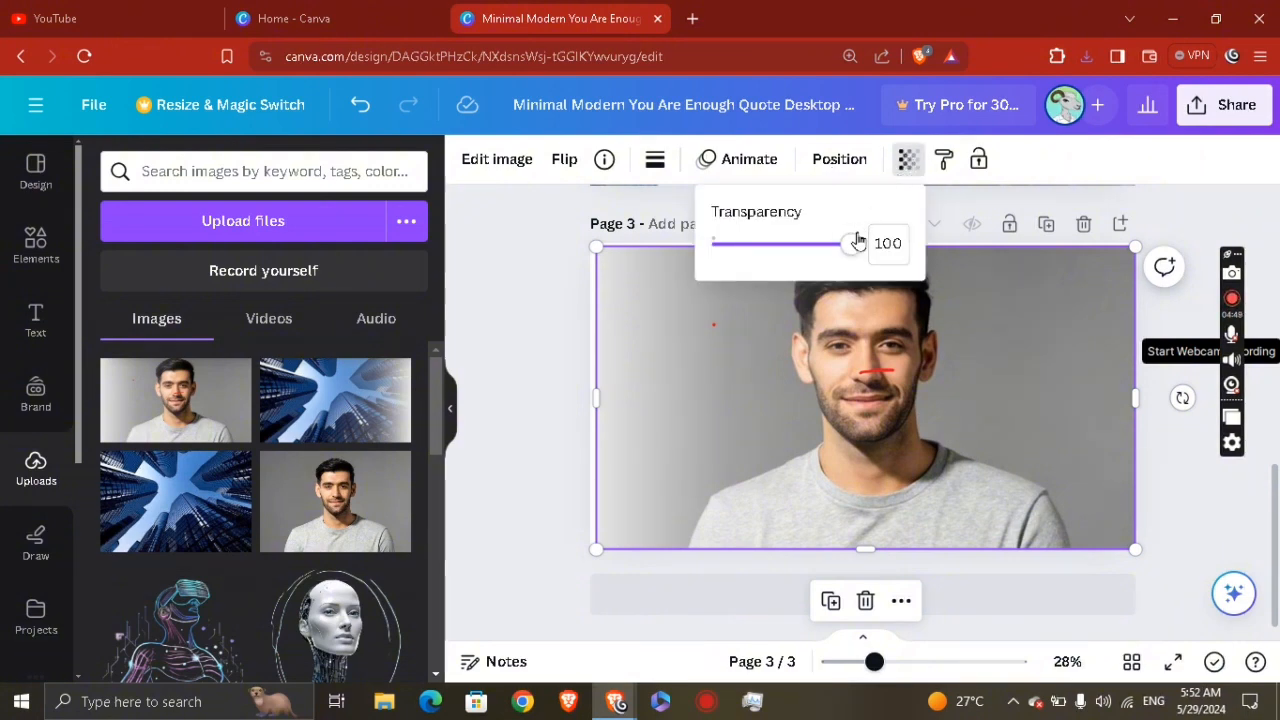
{"action": "left_click_drag", "start_coordinate": [849, 248], "coordinate": [777, 252]}
{"action": "left_click", "coordinate": [505, 375]}
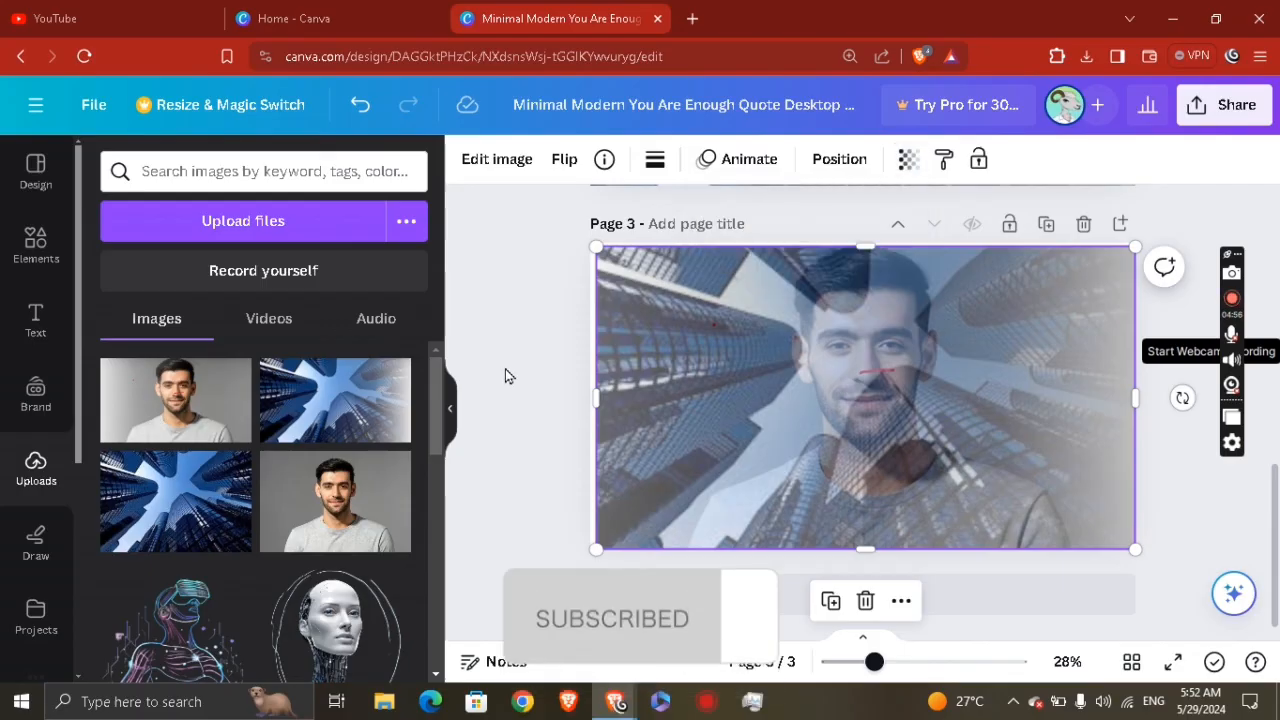